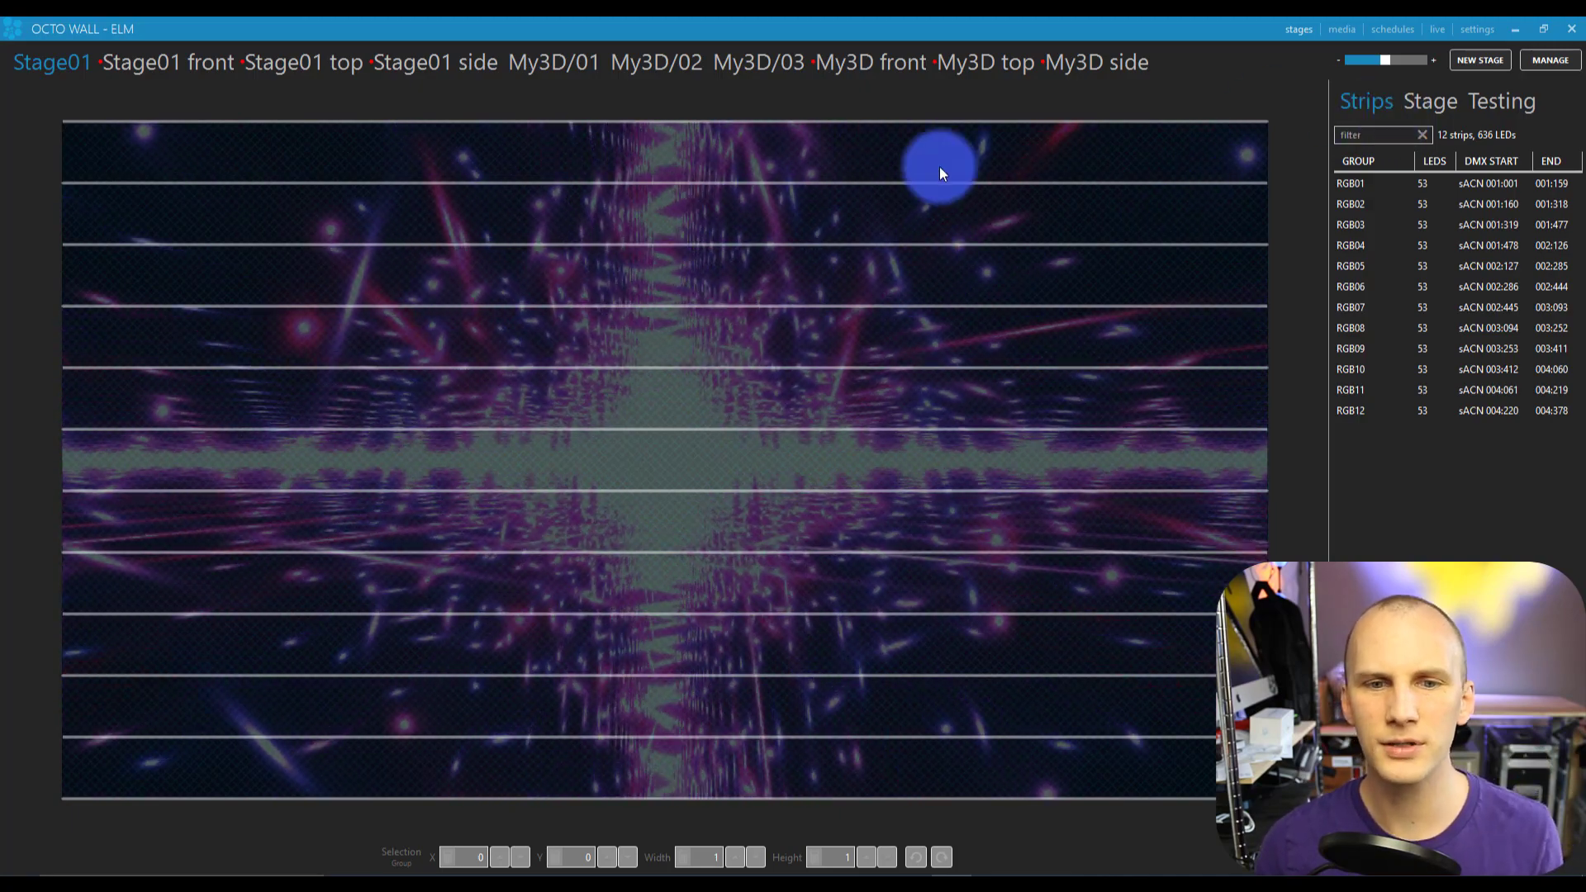
View the strip layout of the My3D/02 stage, and return to Stage01
click(564, 49)
click(637, 70)
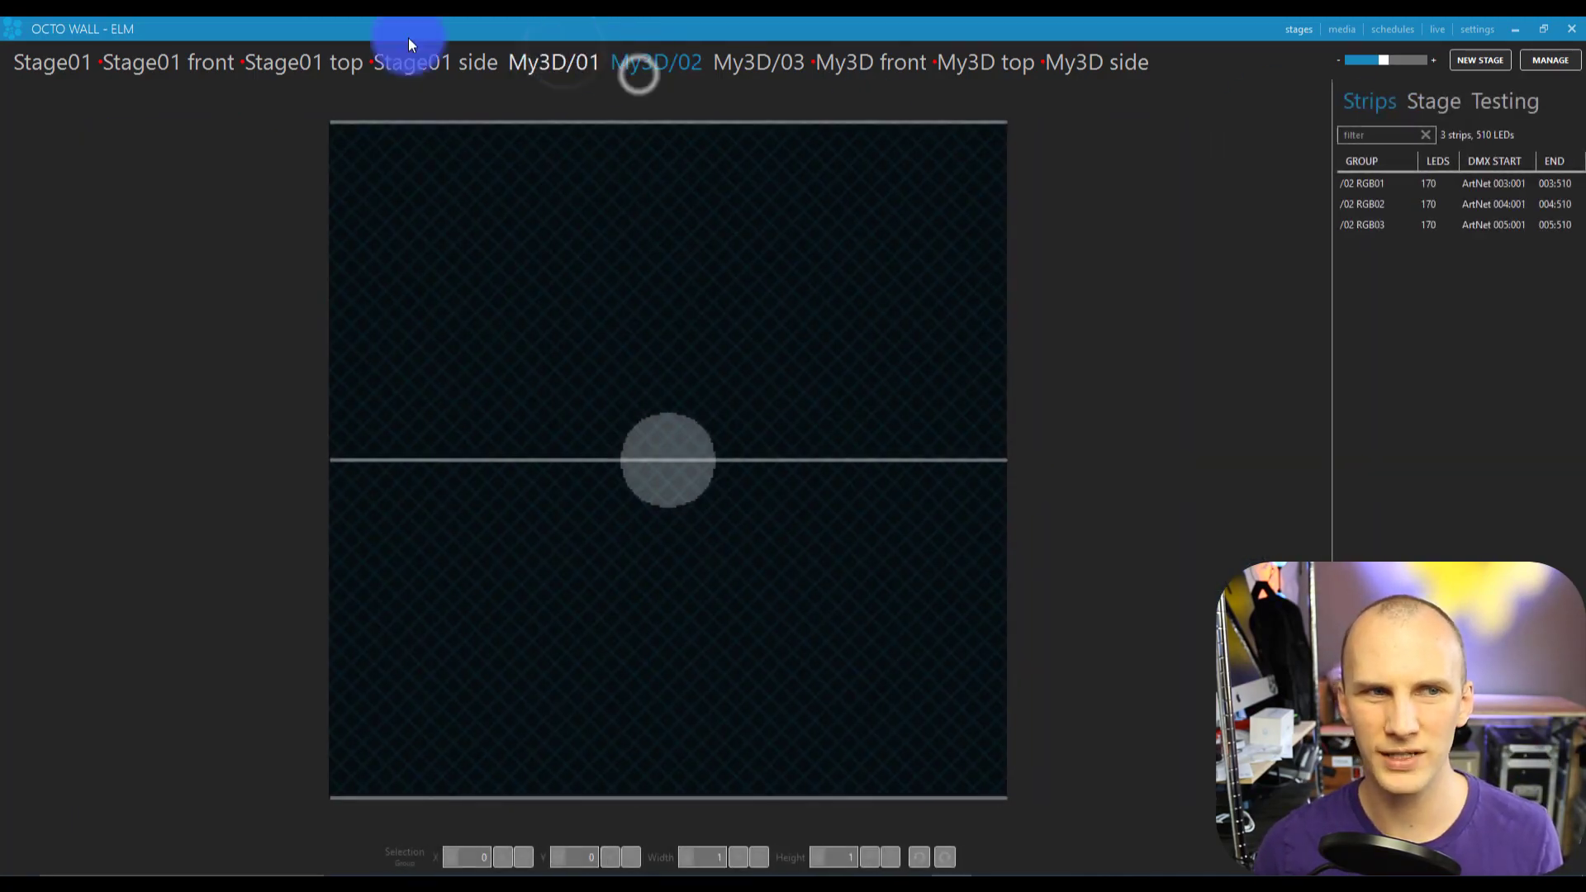
click(44, 63)
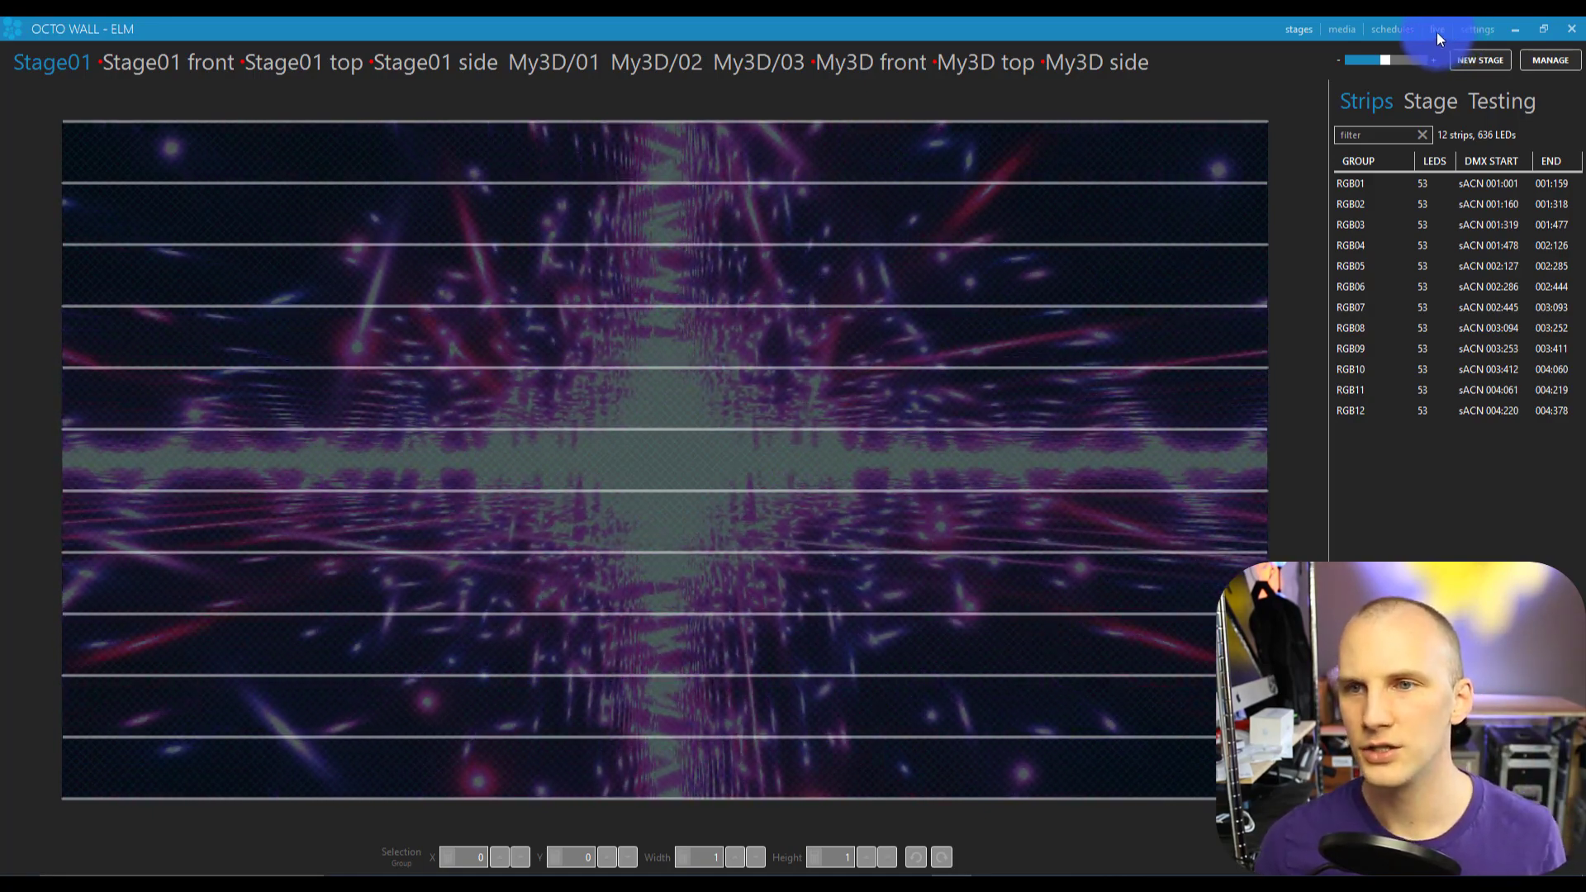
Audition several media on Stage01 in the live view, finish on media 11, and return to the stages view
click(1435, 31)
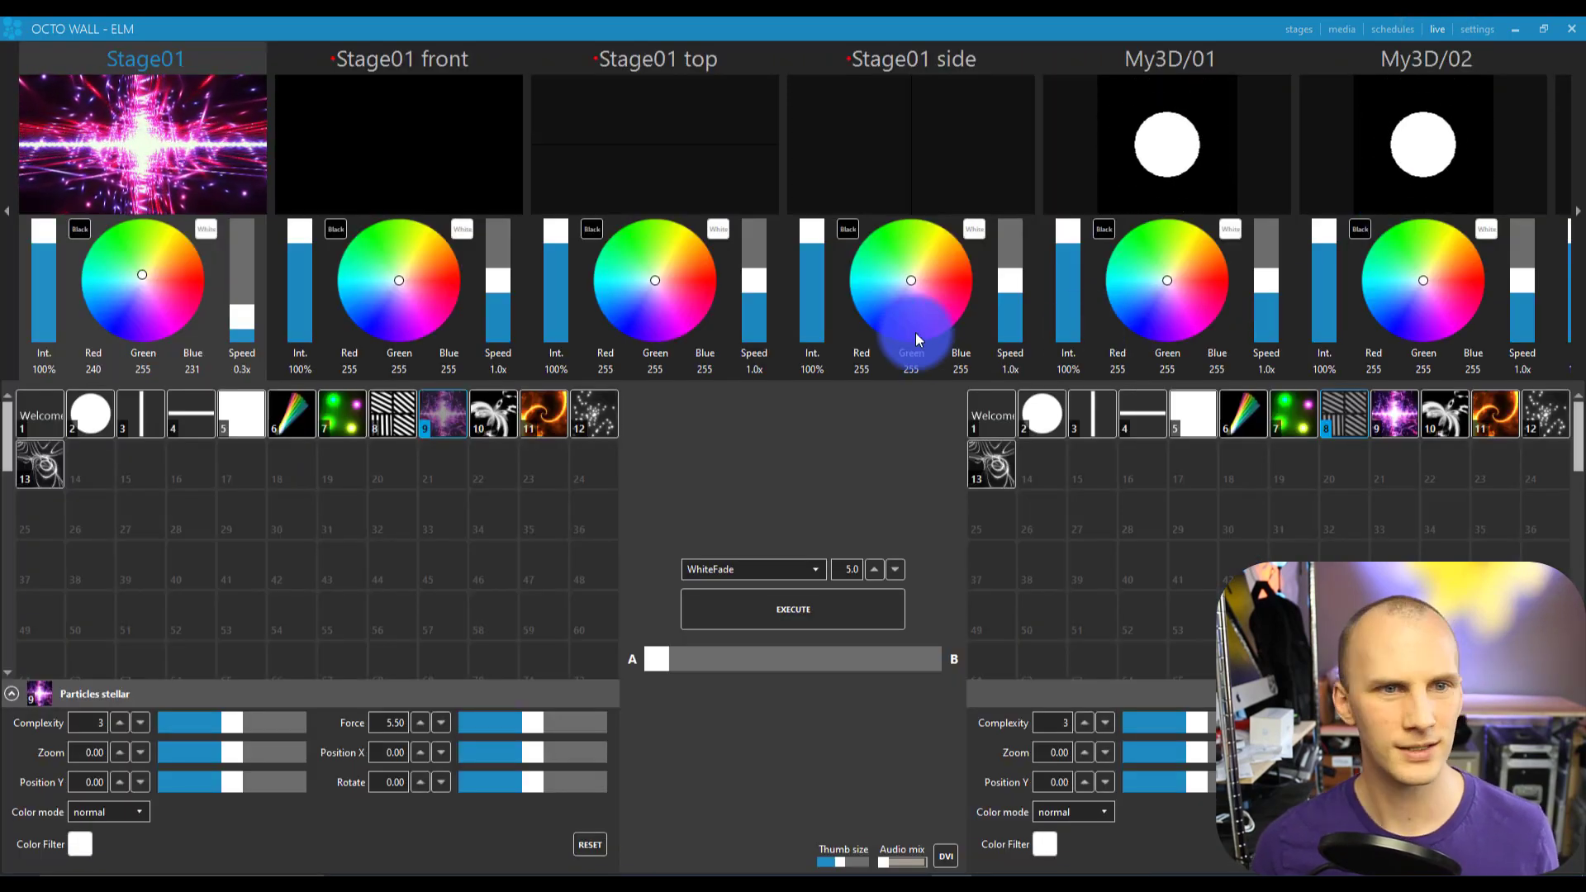
click(759, 410)
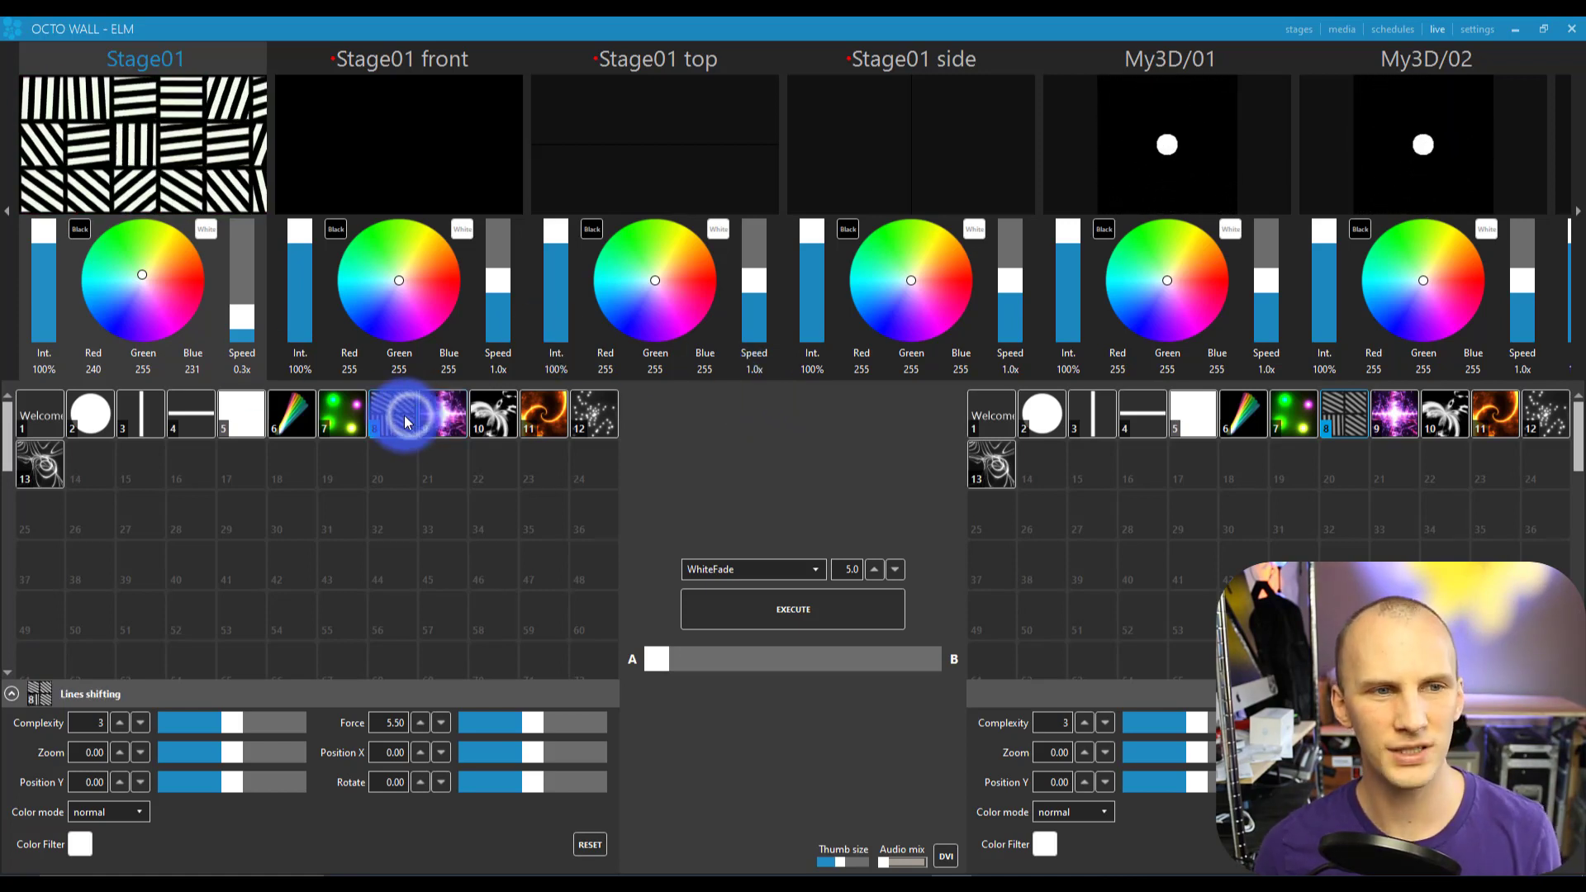
click(234, 402)
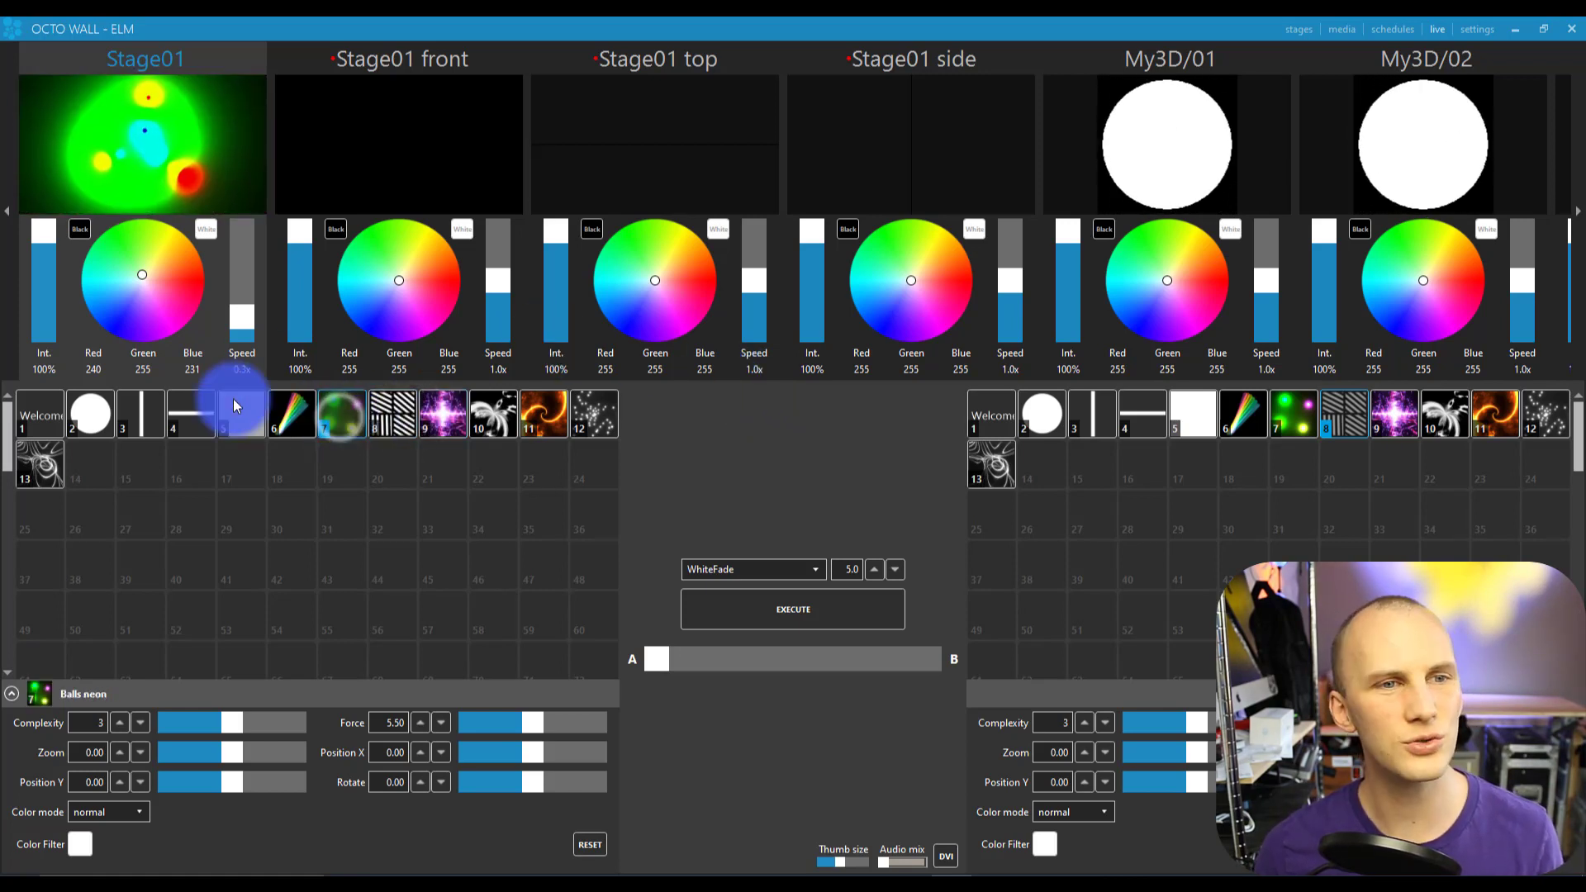
click(187, 404)
click(91, 413)
click(38, 409)
click(47, 471)
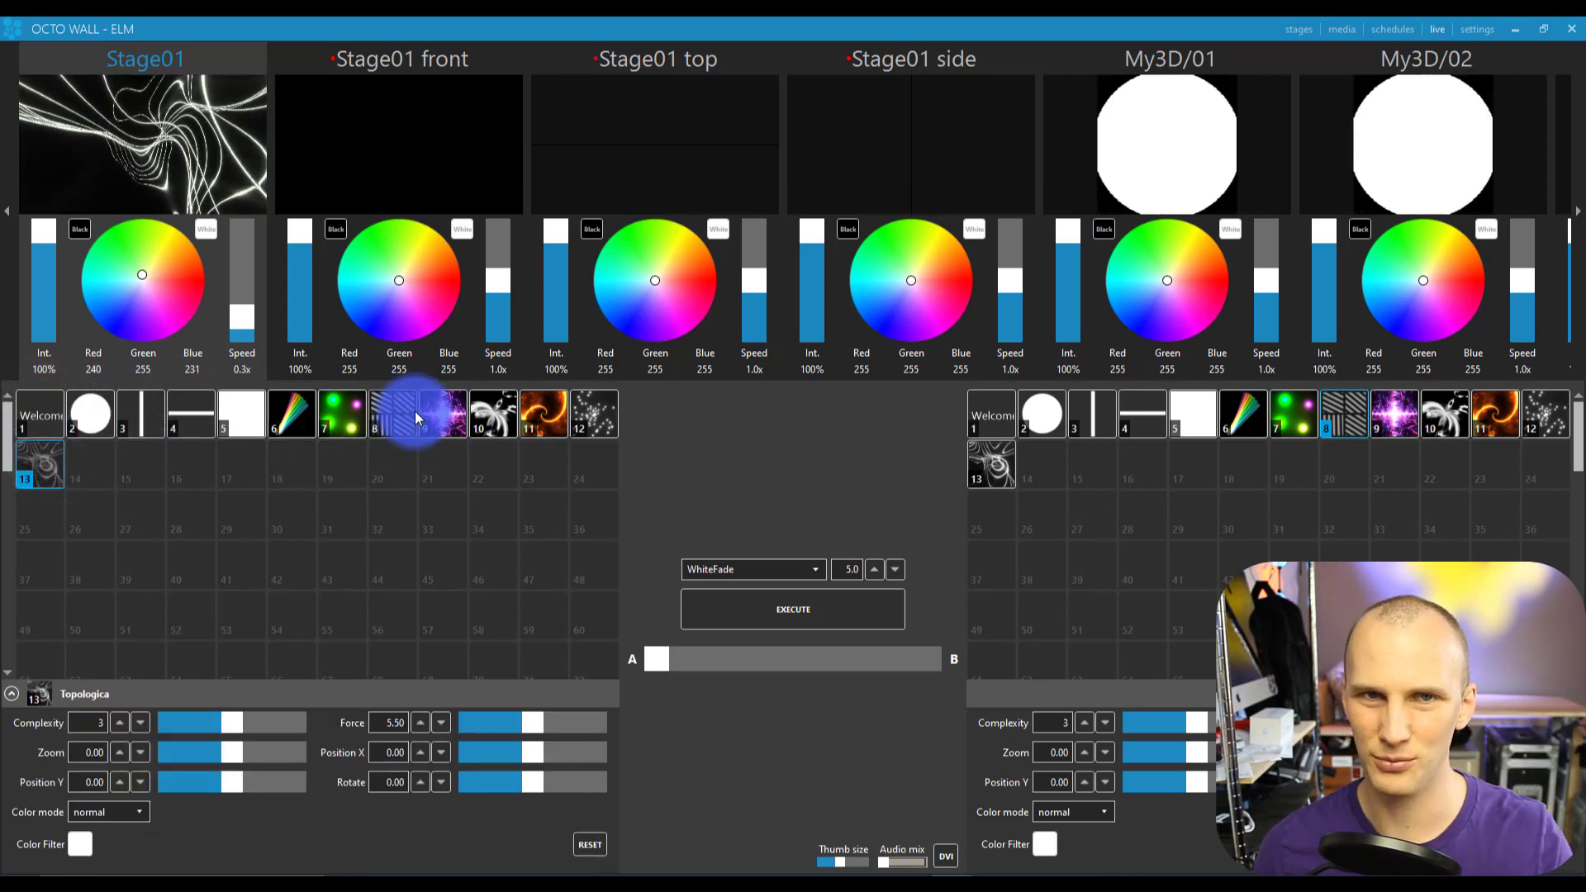
click(489, 410)
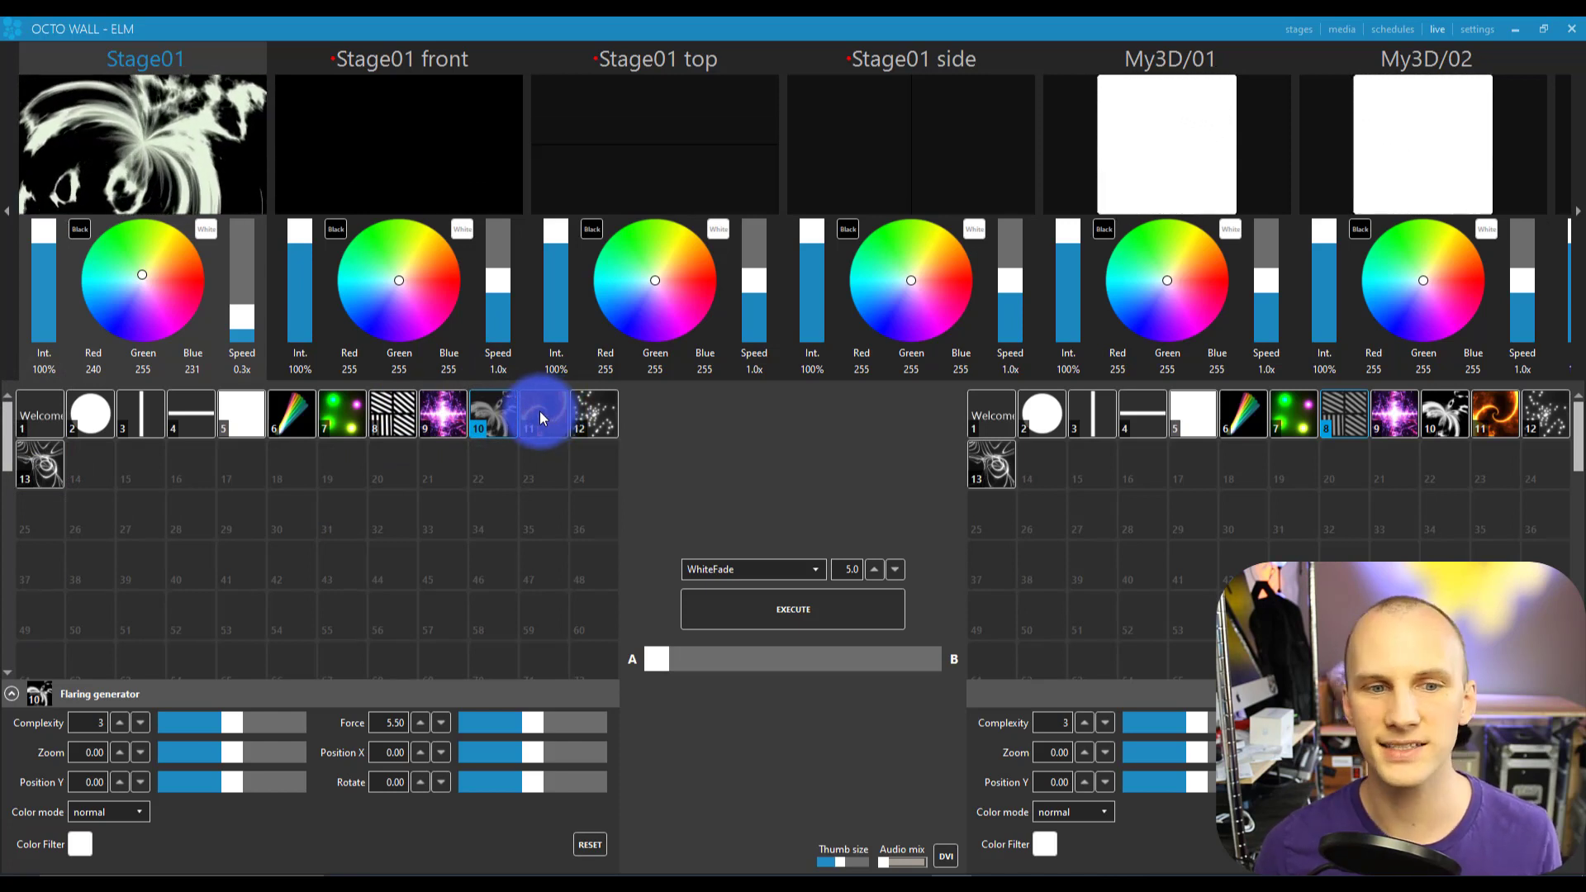
click(1328, 62)
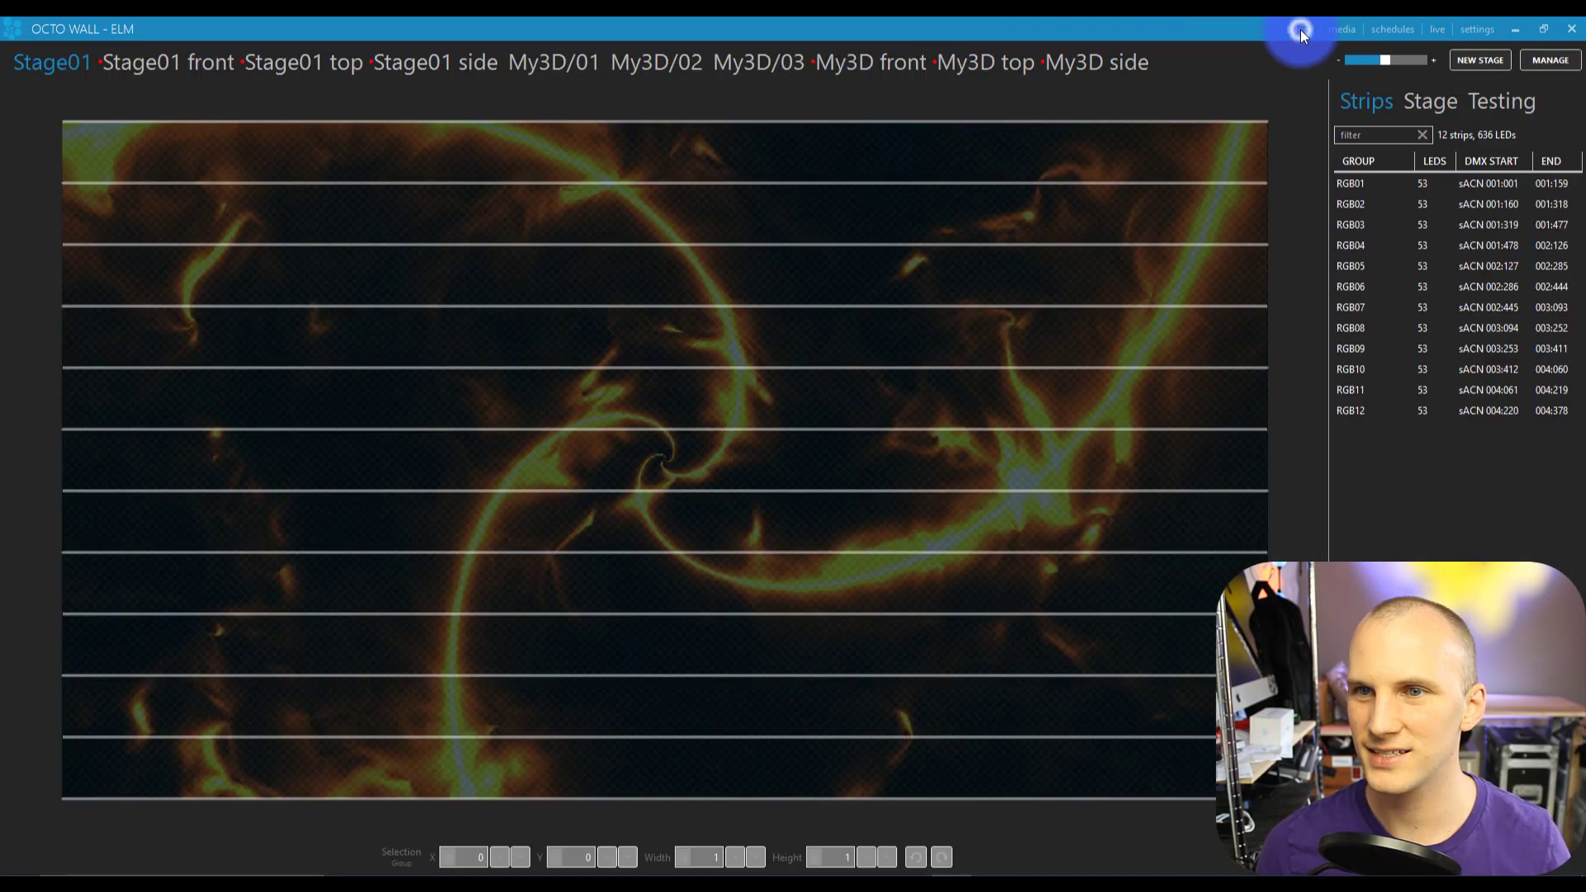
click(1300, 29)
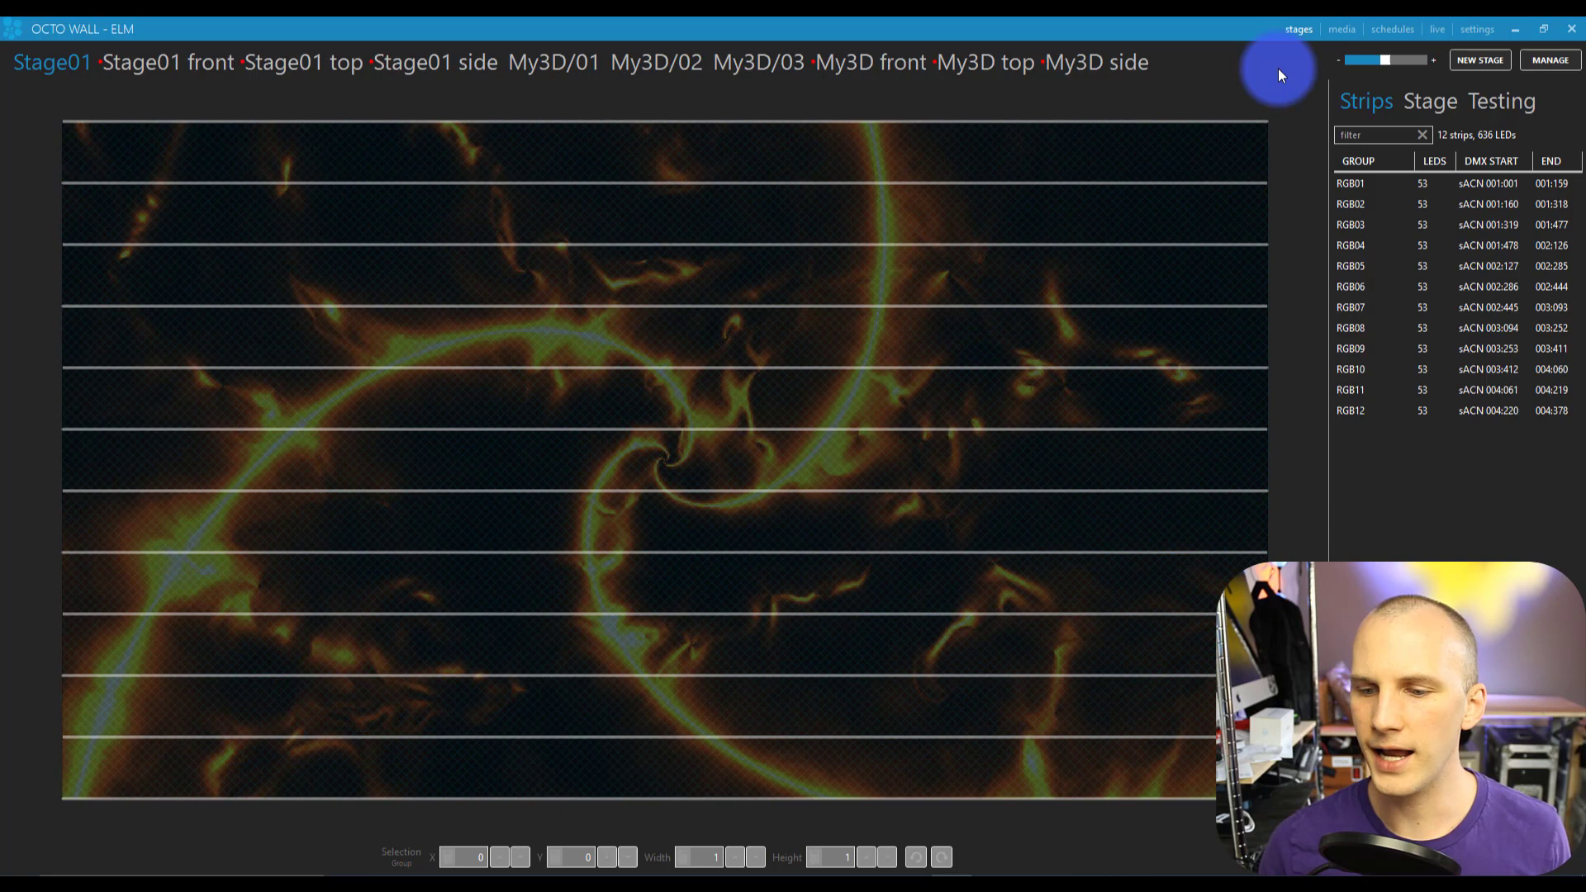
Switch to ONYX, raise the 415 Stage zone to 100%, and select that zone
key(alt+Tab)
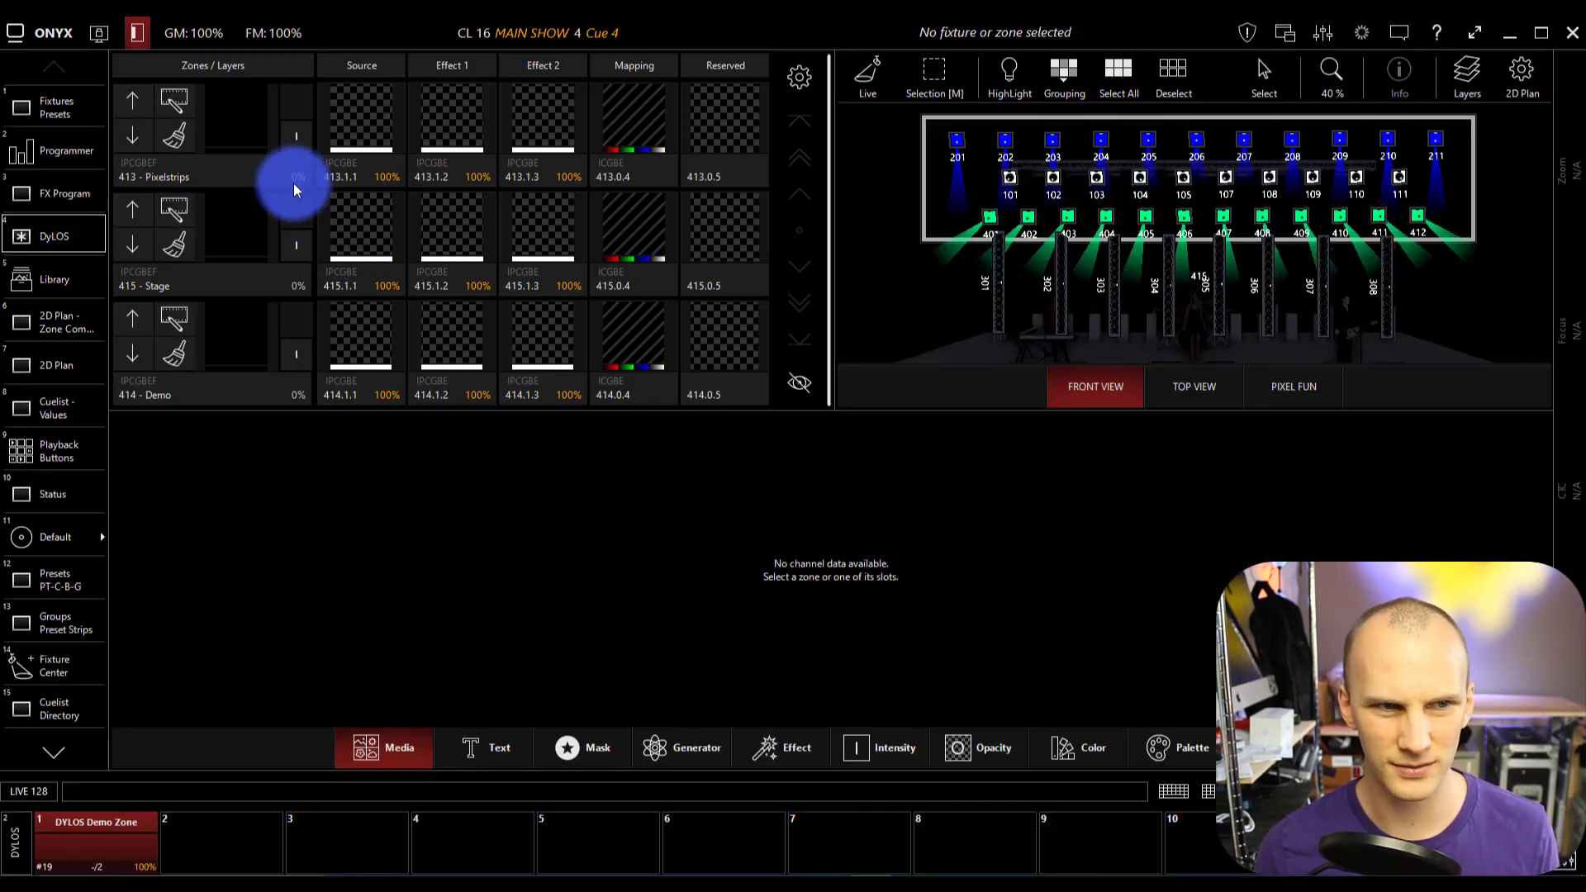
drag(304, 240, 296, 172)
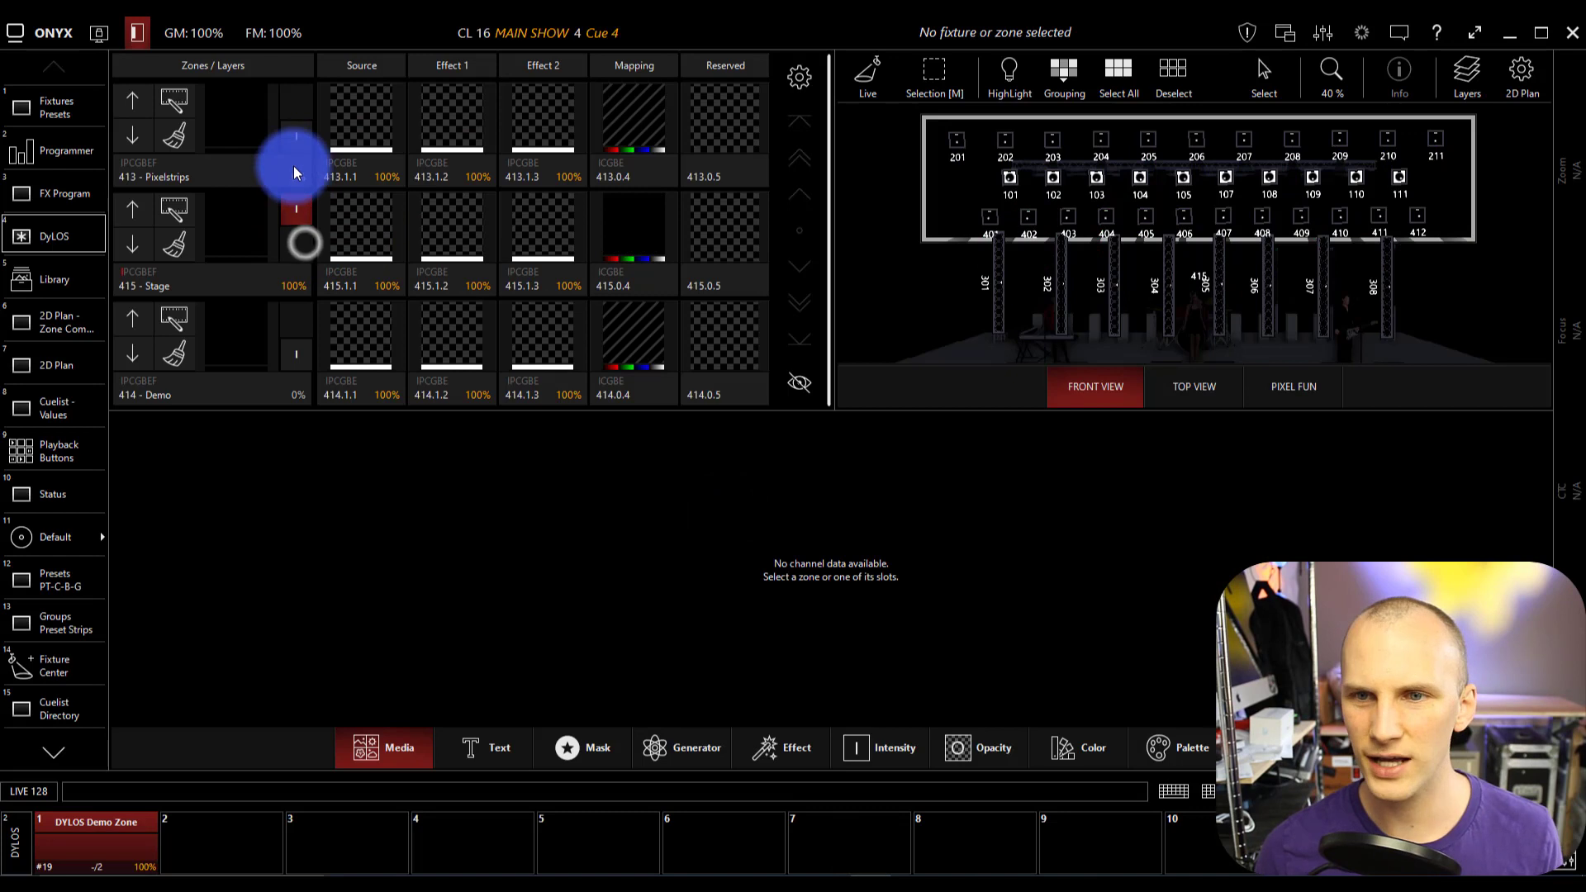
click(266, 270)
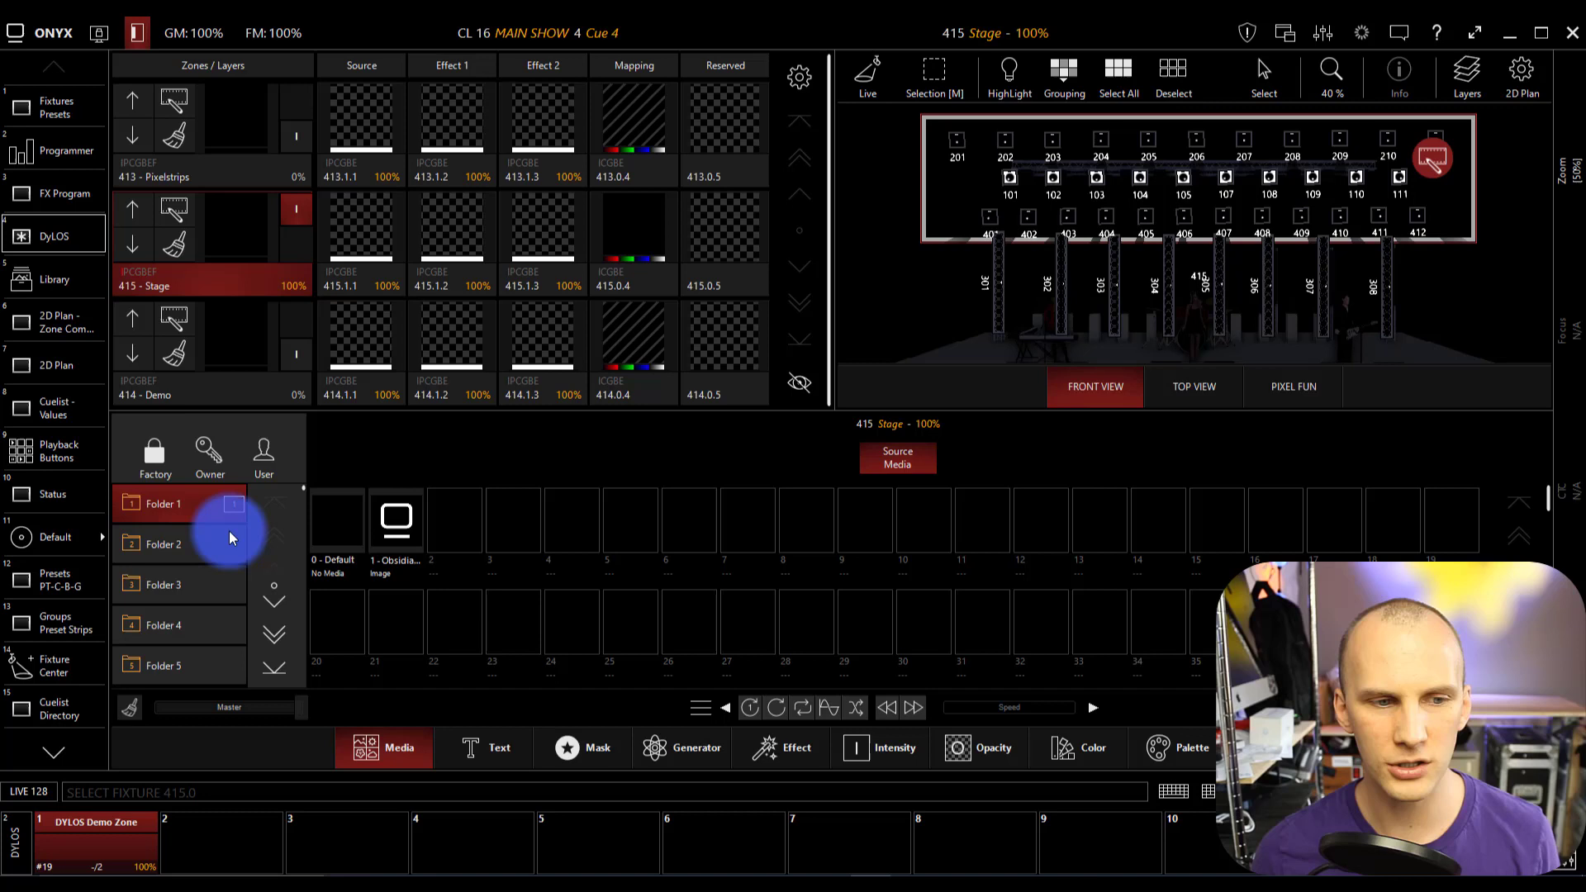
Apply the image in slot 1 of factory Folder 1 as the Stage zone's source media
click(177, 543)
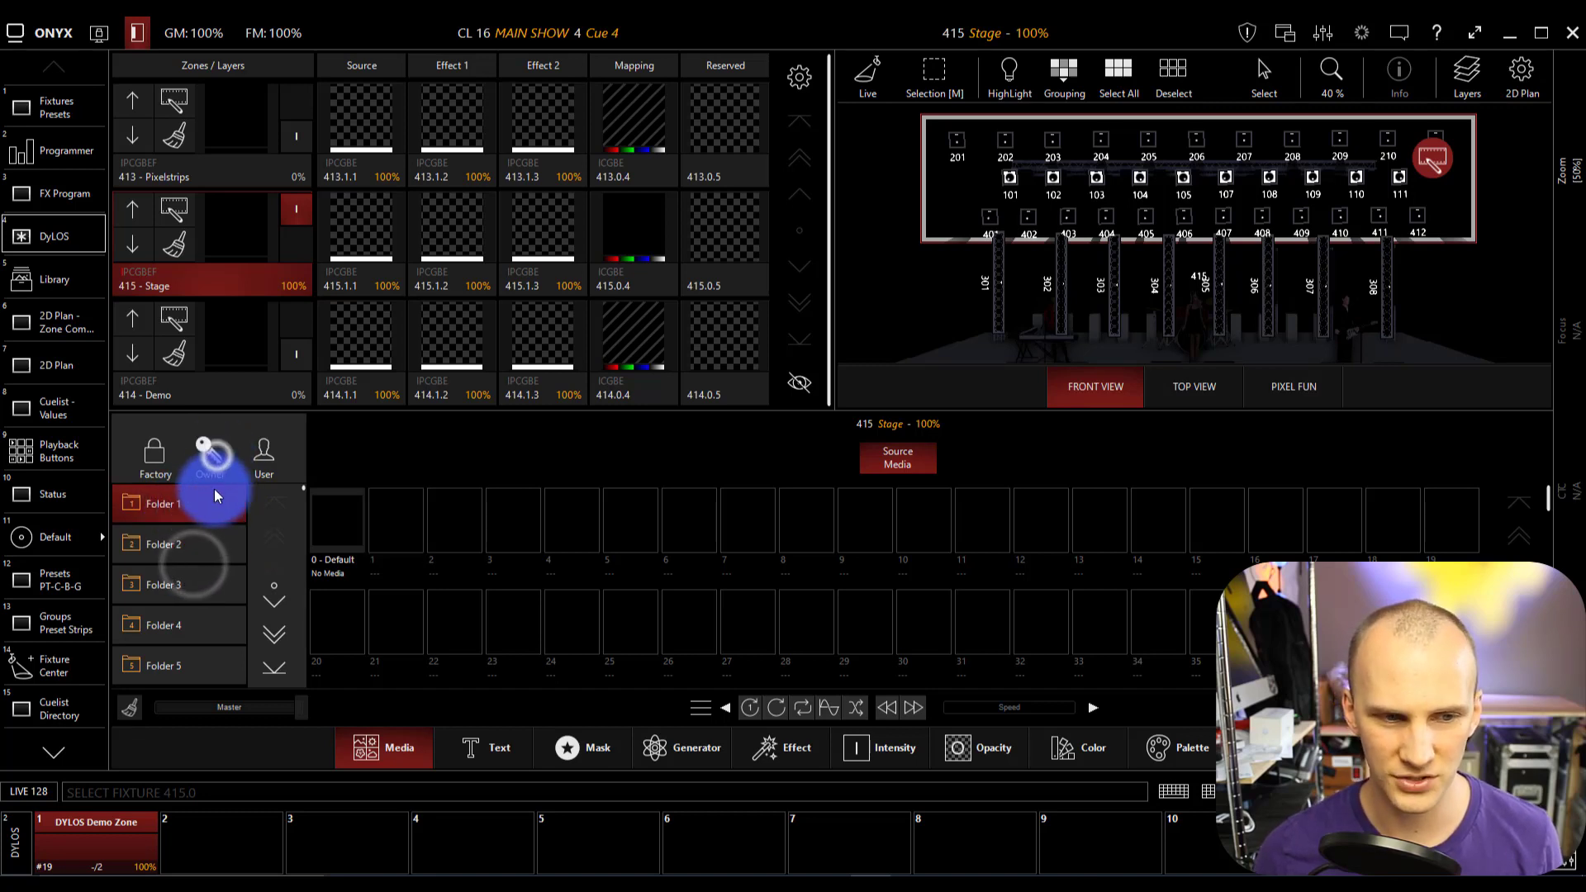
click(191, 504)
click(397, 528)
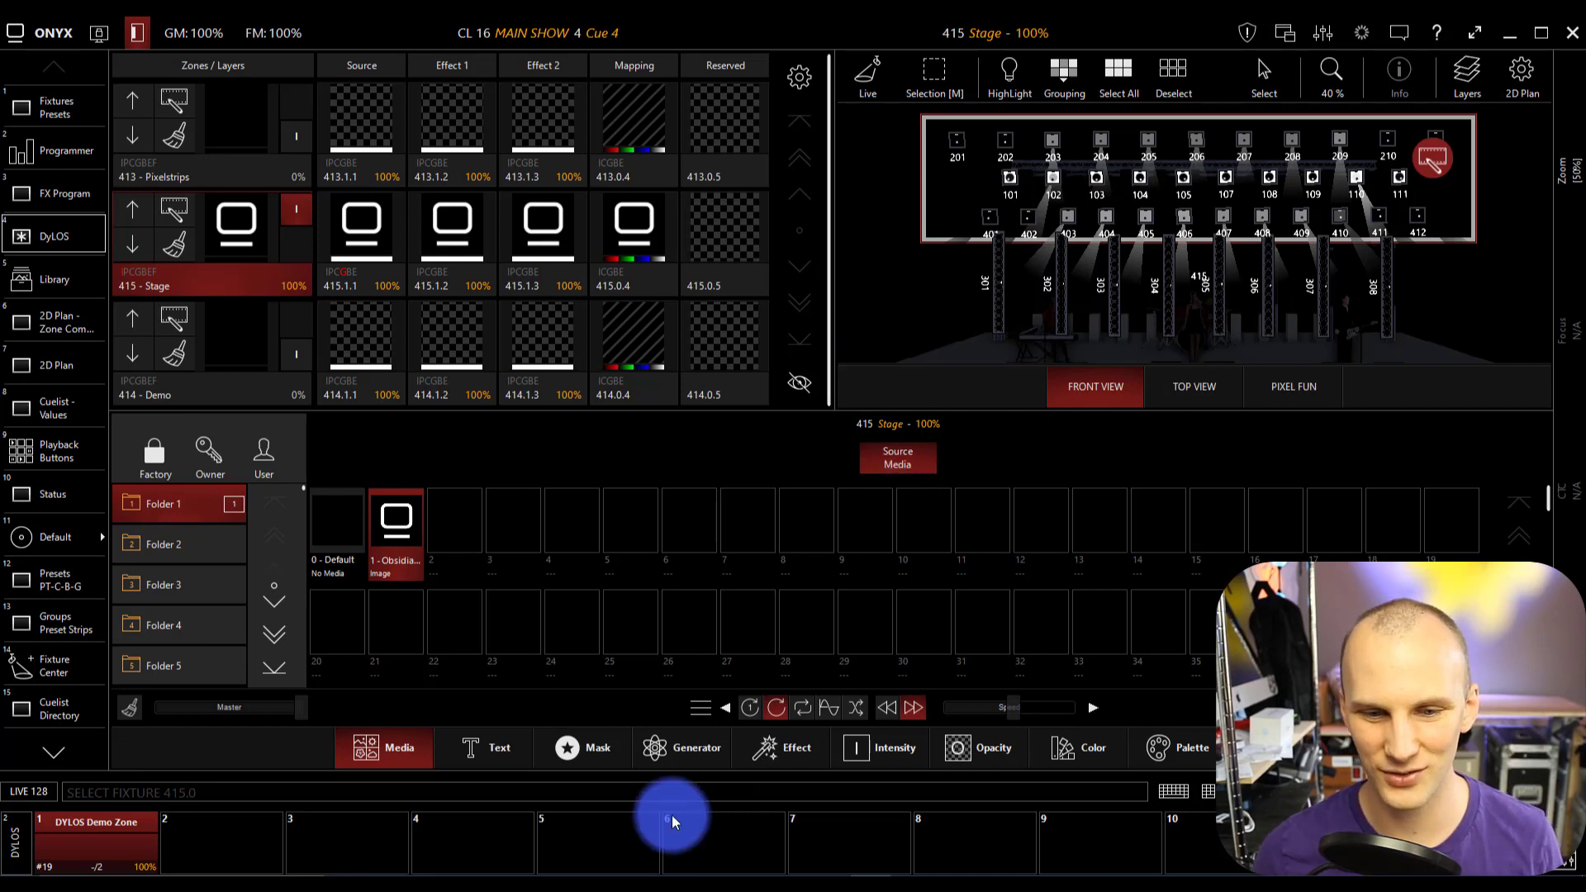
Try a gradient generator as the Stage zone's source, then replace it with the Voronoi pattern generator
click(651, 744)
click(417, 529)
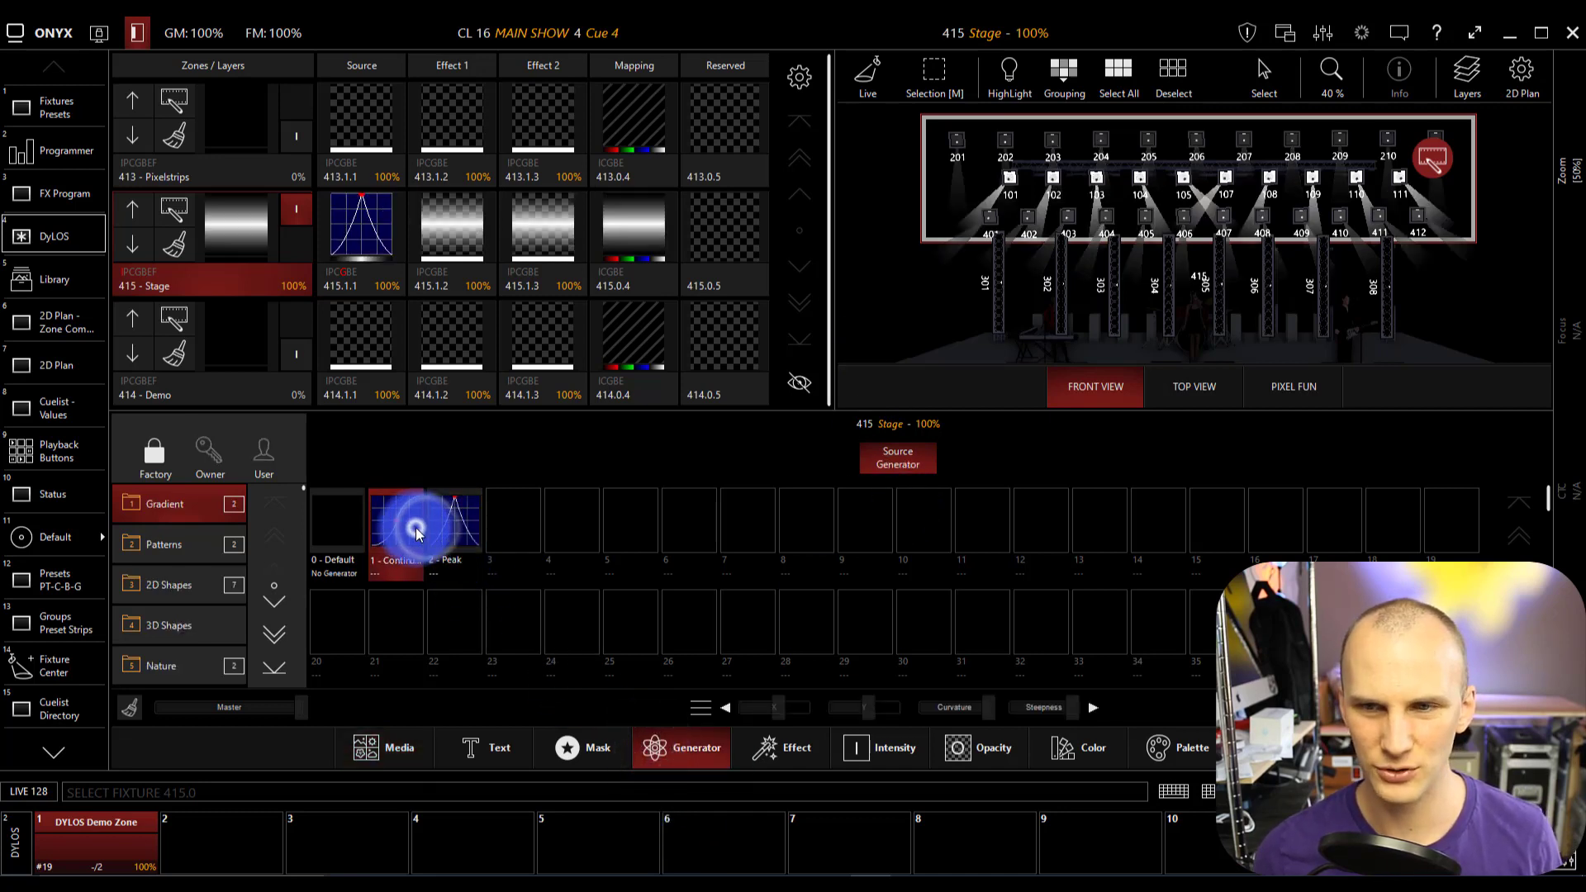
click(219, 545)
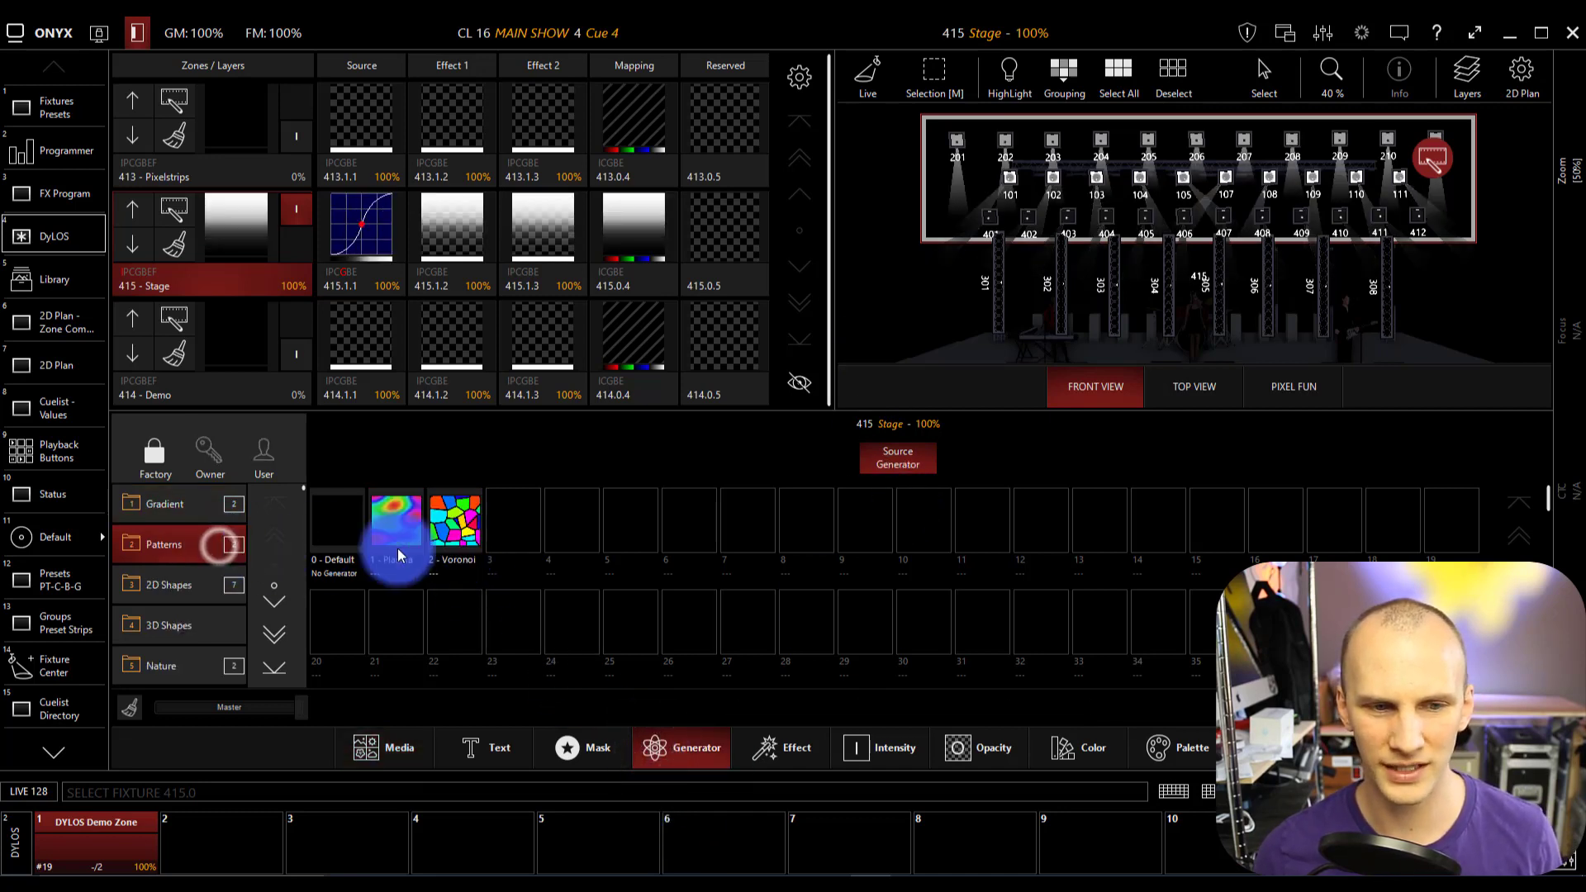
click(473, 519)
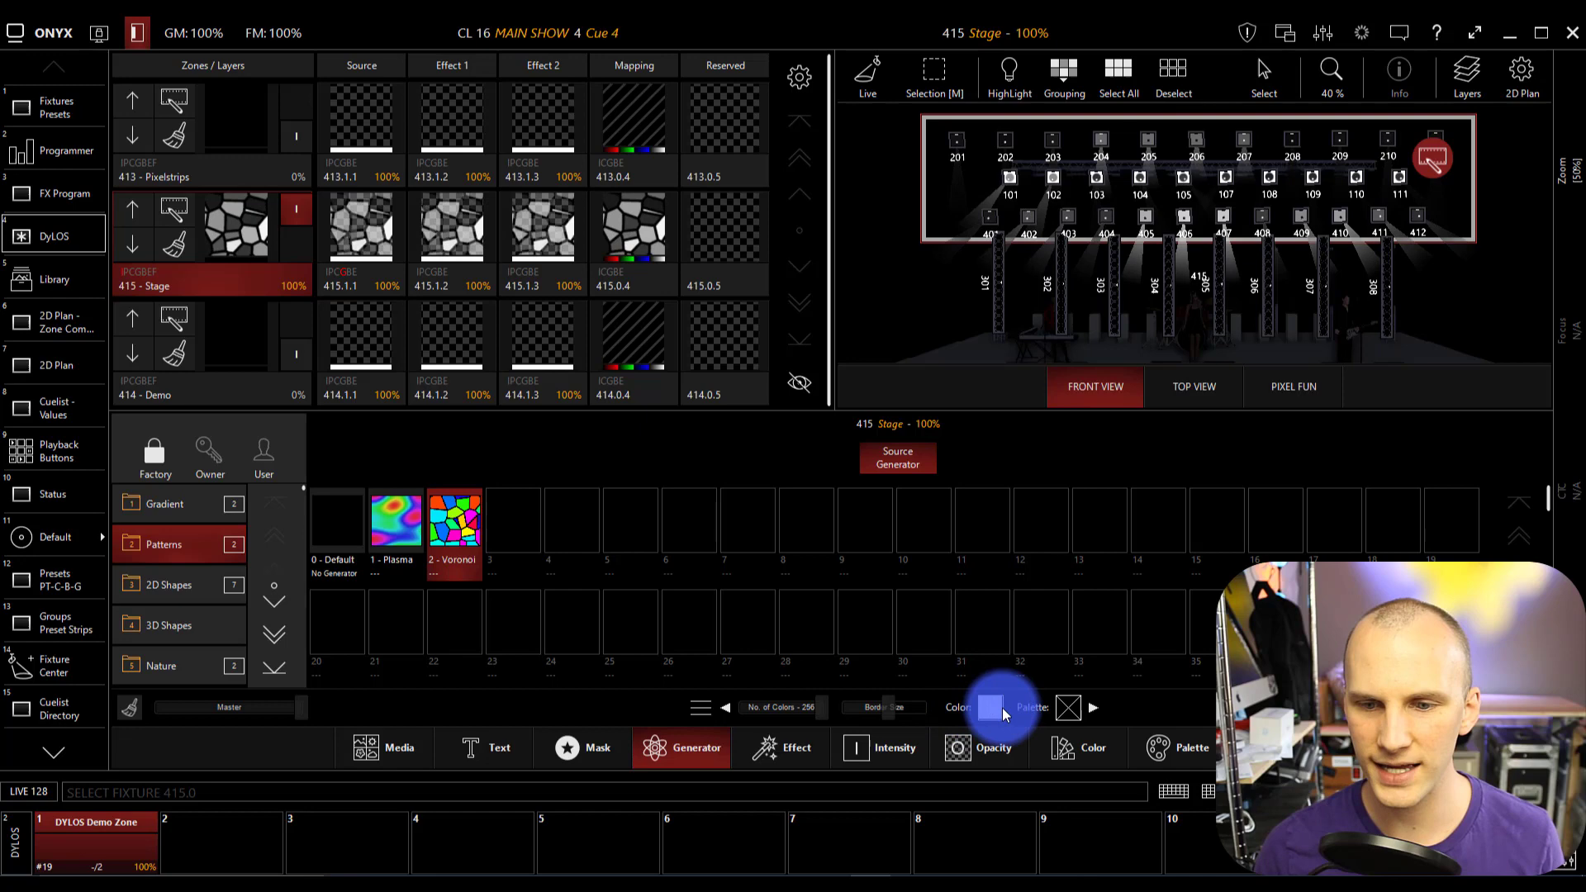
Color the Voronoi generator with the rainbow palette stored in user Folder 1, slot 1
click(1066, 707)
click(963, 343)
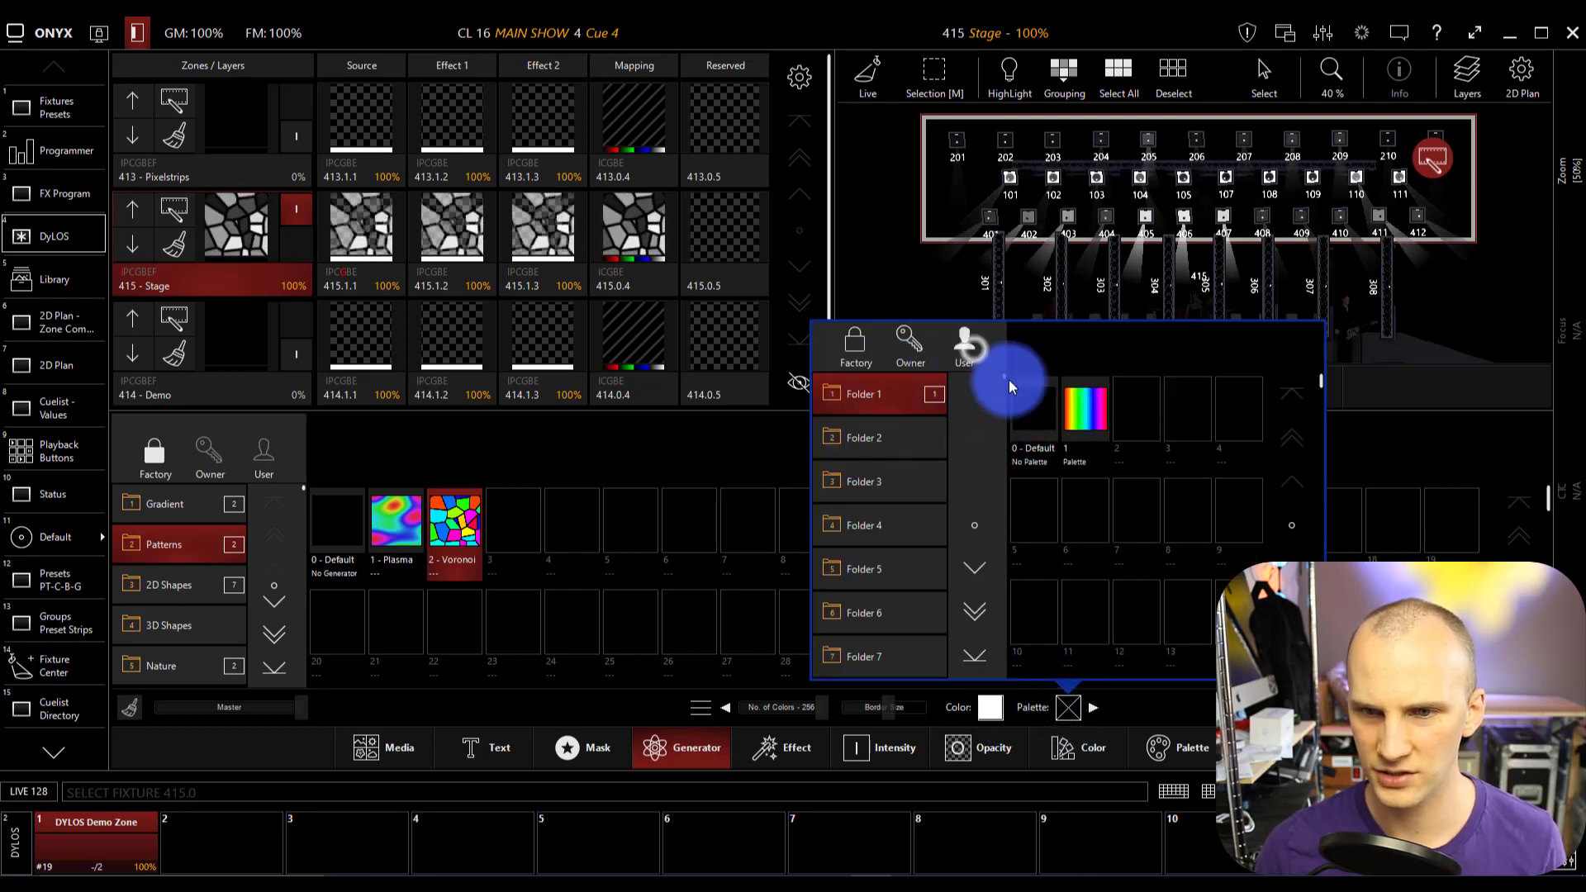
click(1081, 409)
click(1454, 521)
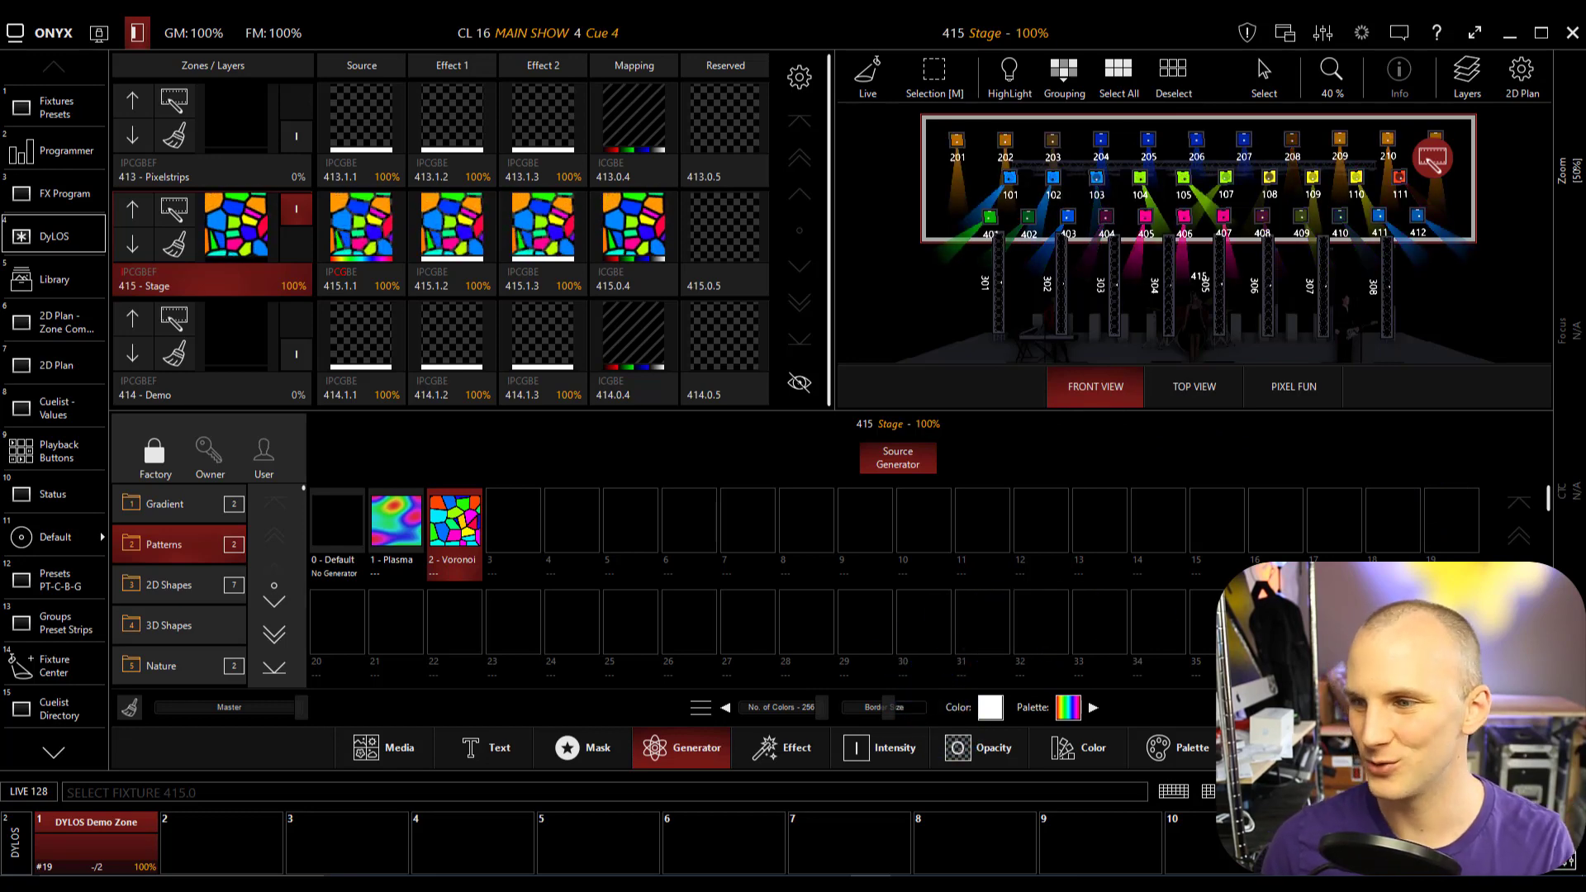
View the stage in the Capture visualizer window, move that window away, and minimize the ELM window
drag(598, 286, 411, 149)
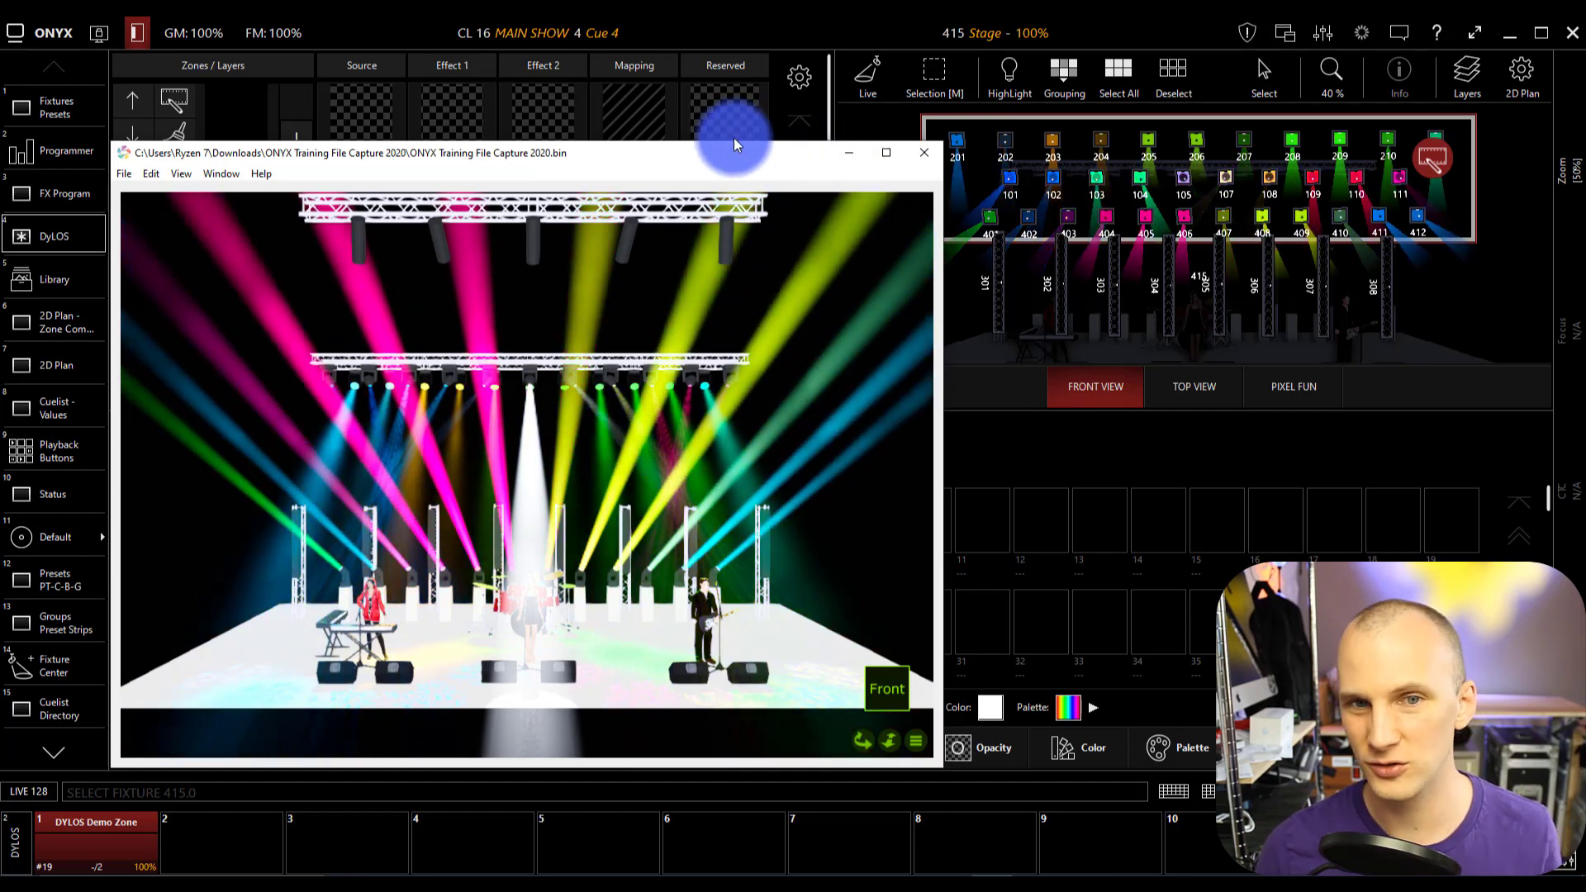
drag(725, 161, 1585, 380)
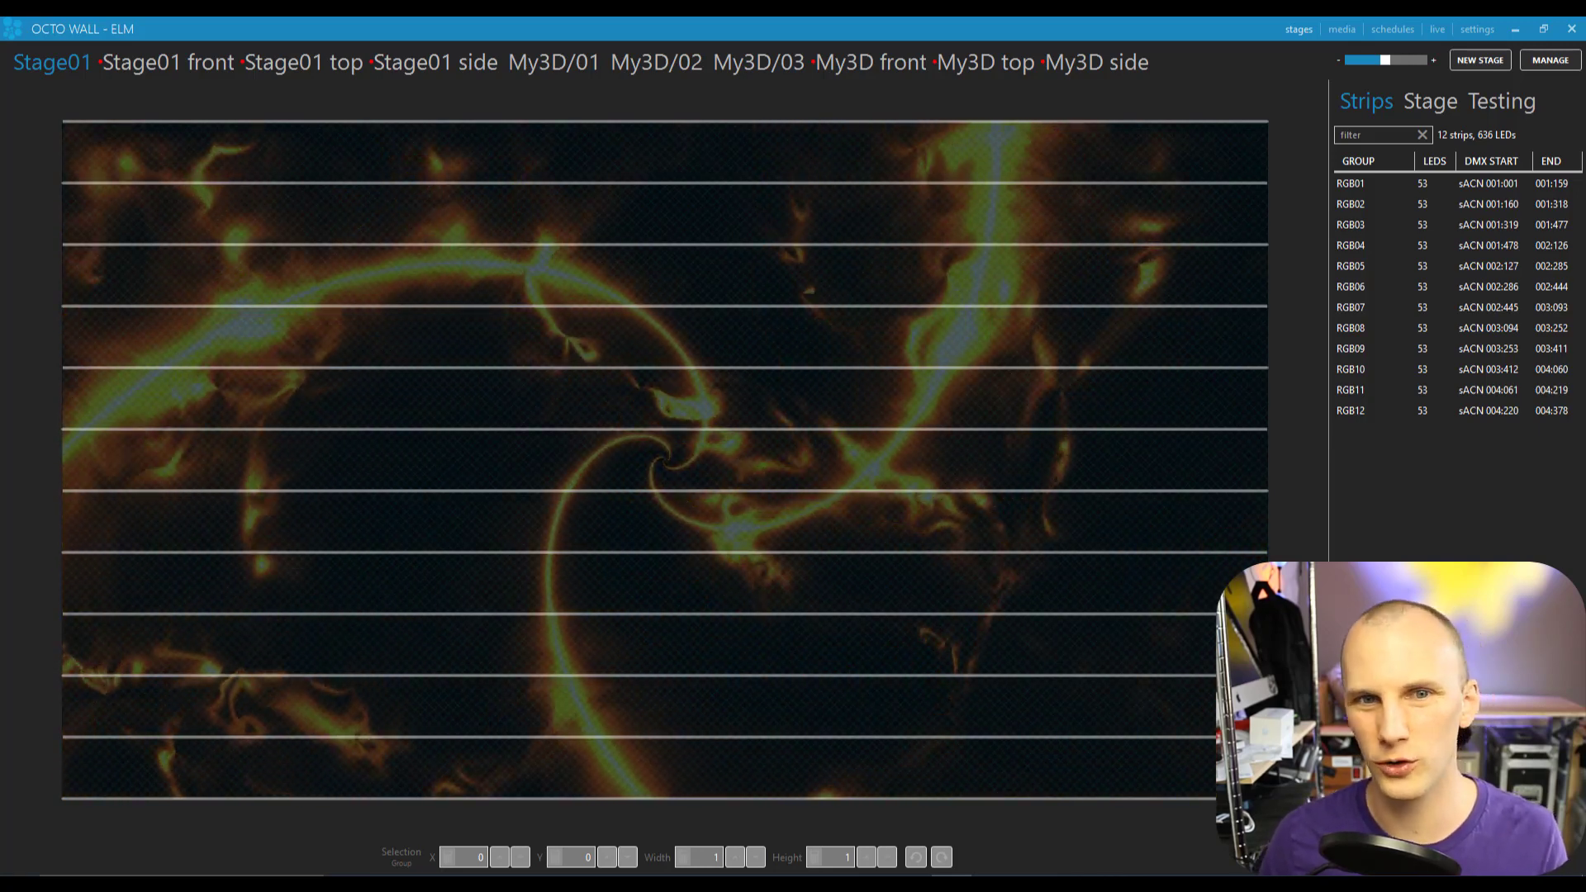
click(1509, 30)
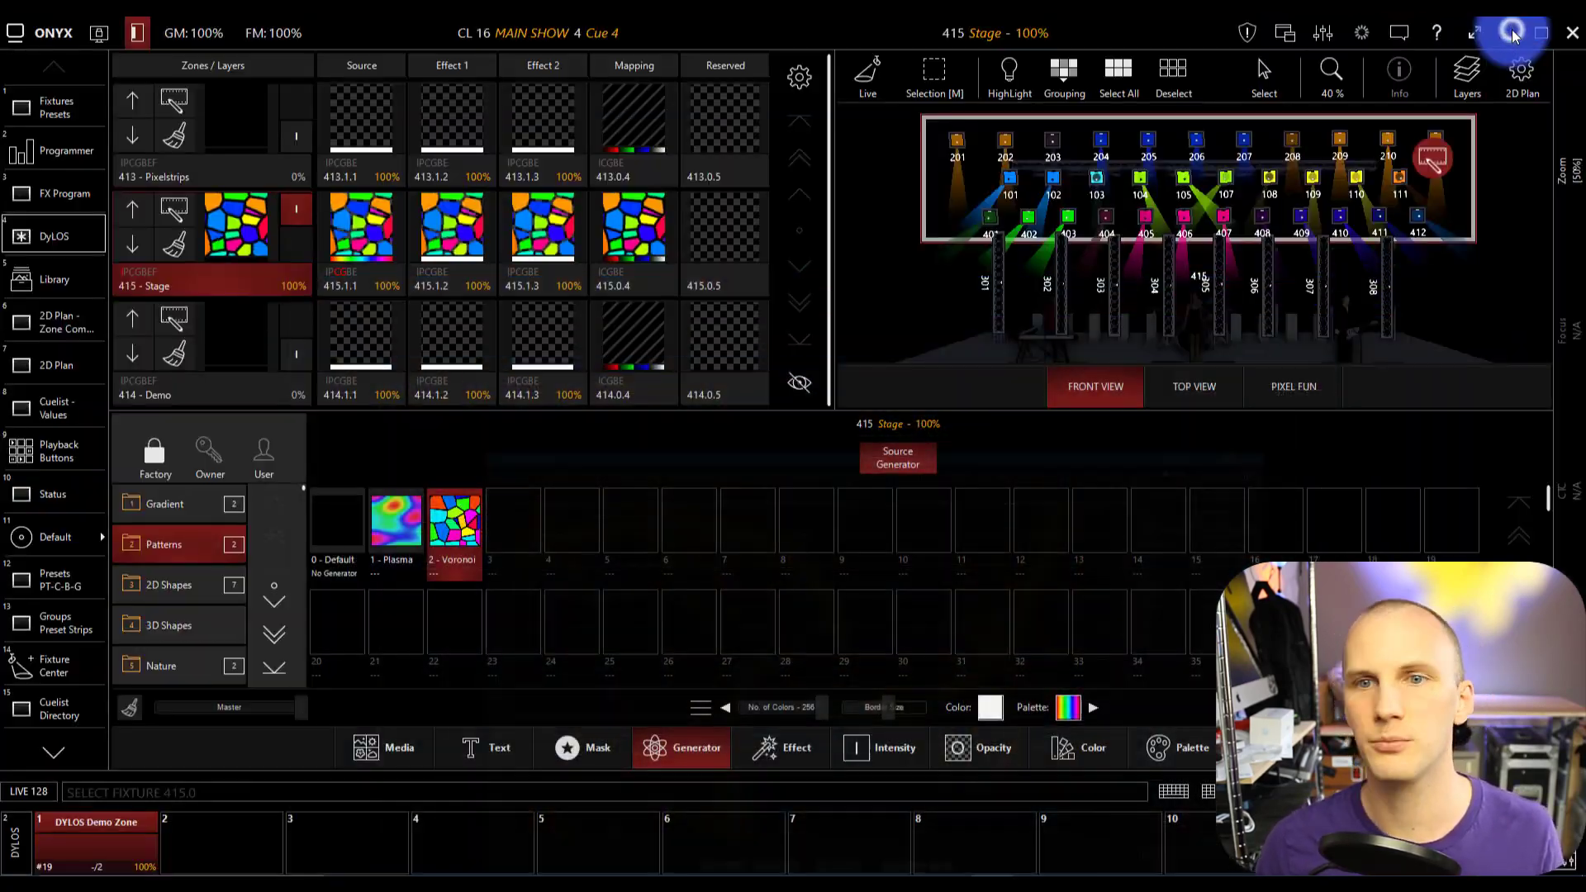
click(1085, 228)
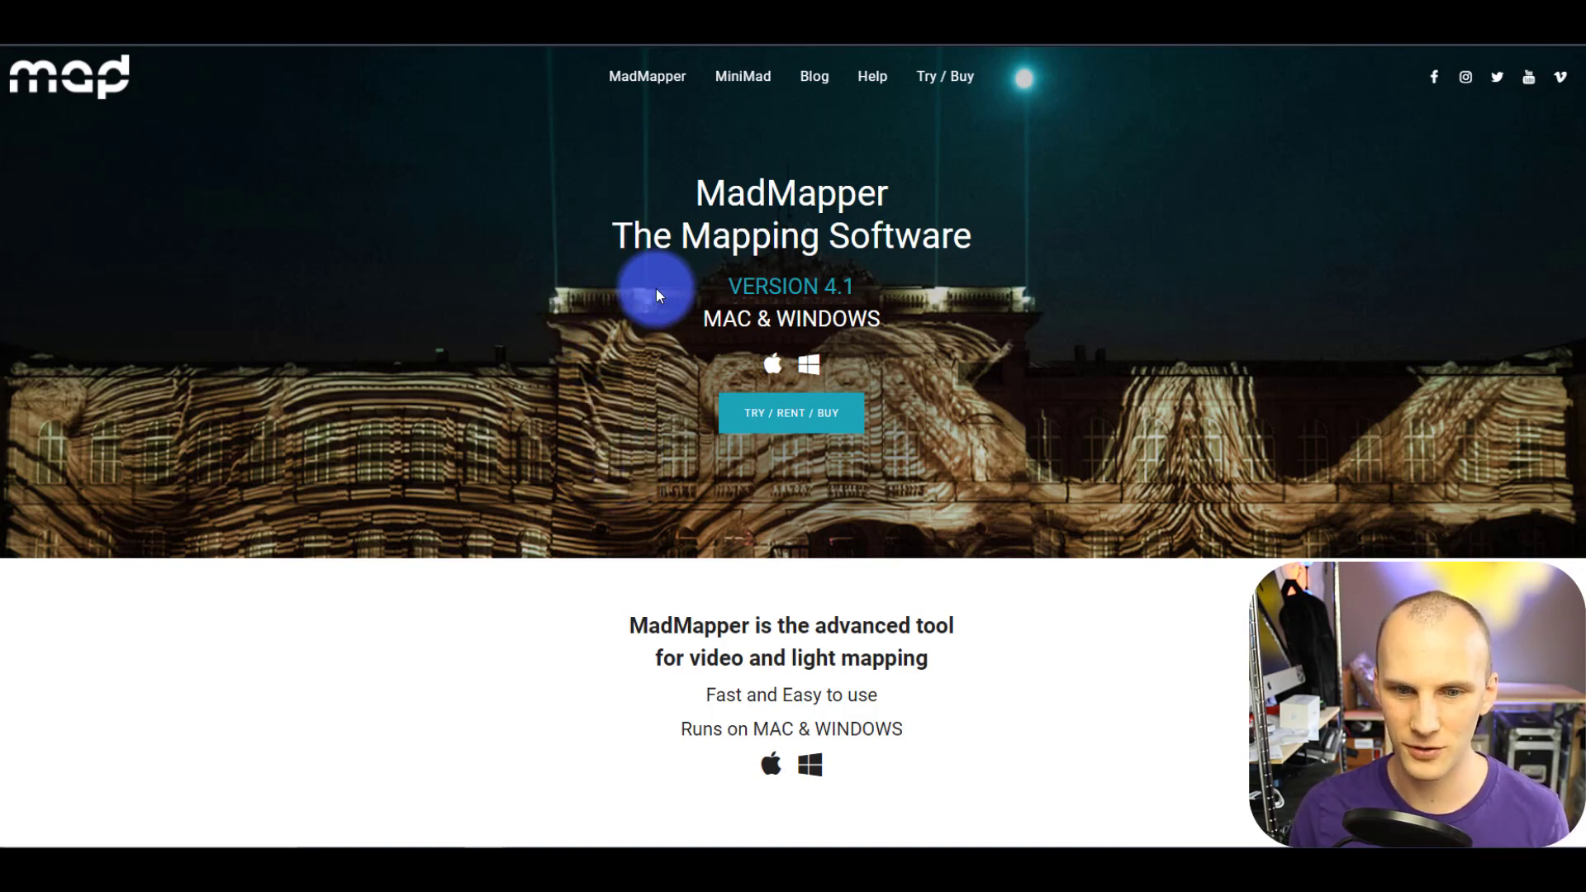
Look through the MadMapper home page for its video and light mapping features
scroll(661, 293, down, 10)
scroll(669, 301, down, 1)
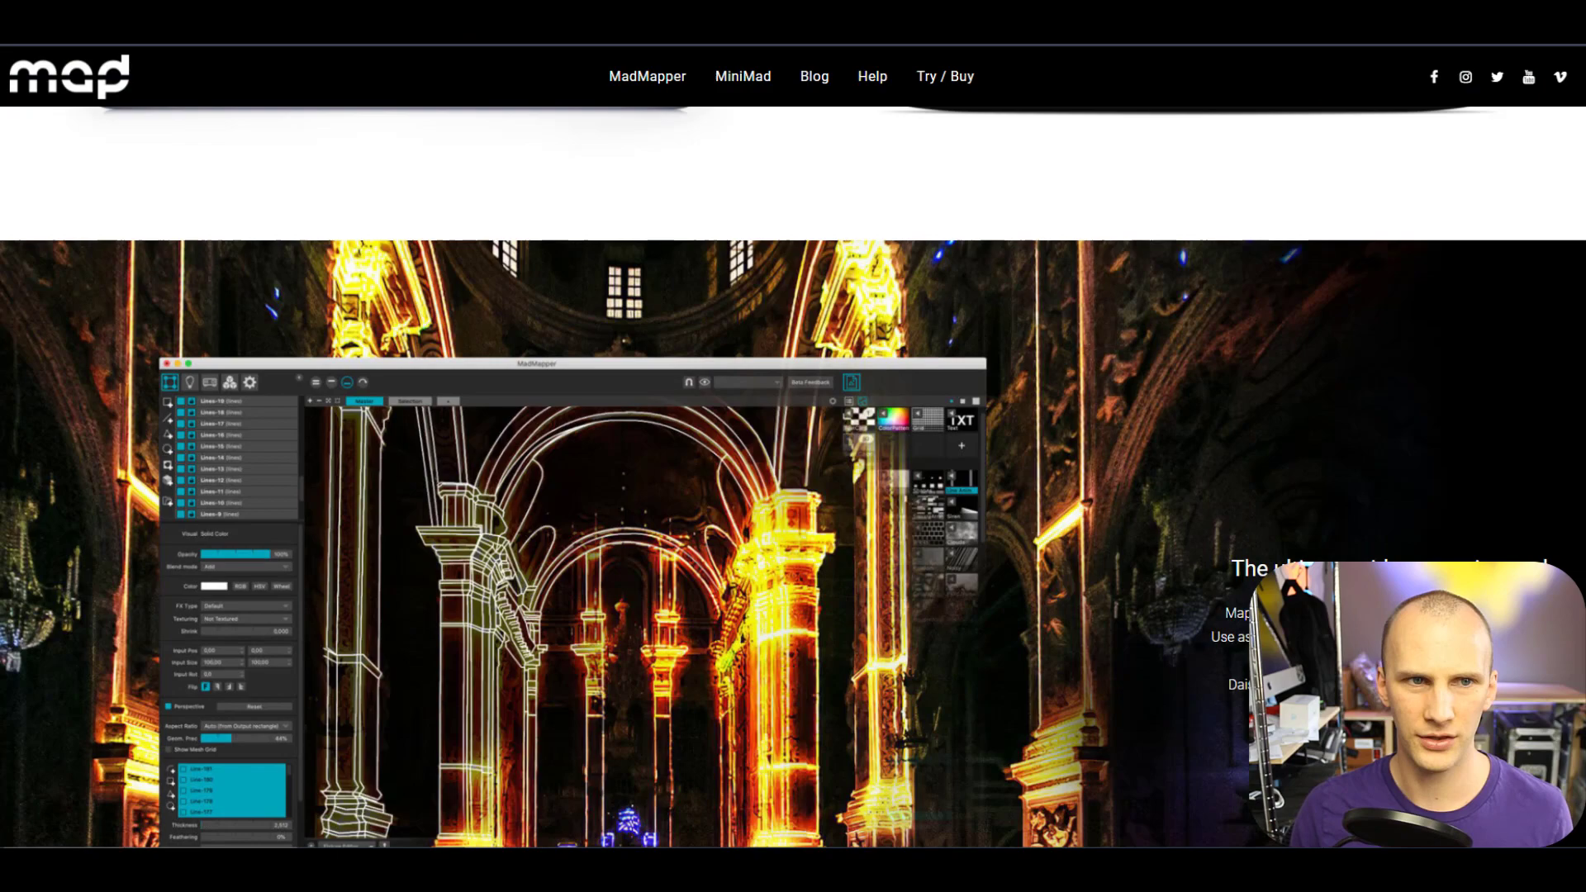
scroll(737, 478, down, 5)
scroll(736, 478, up, 7)
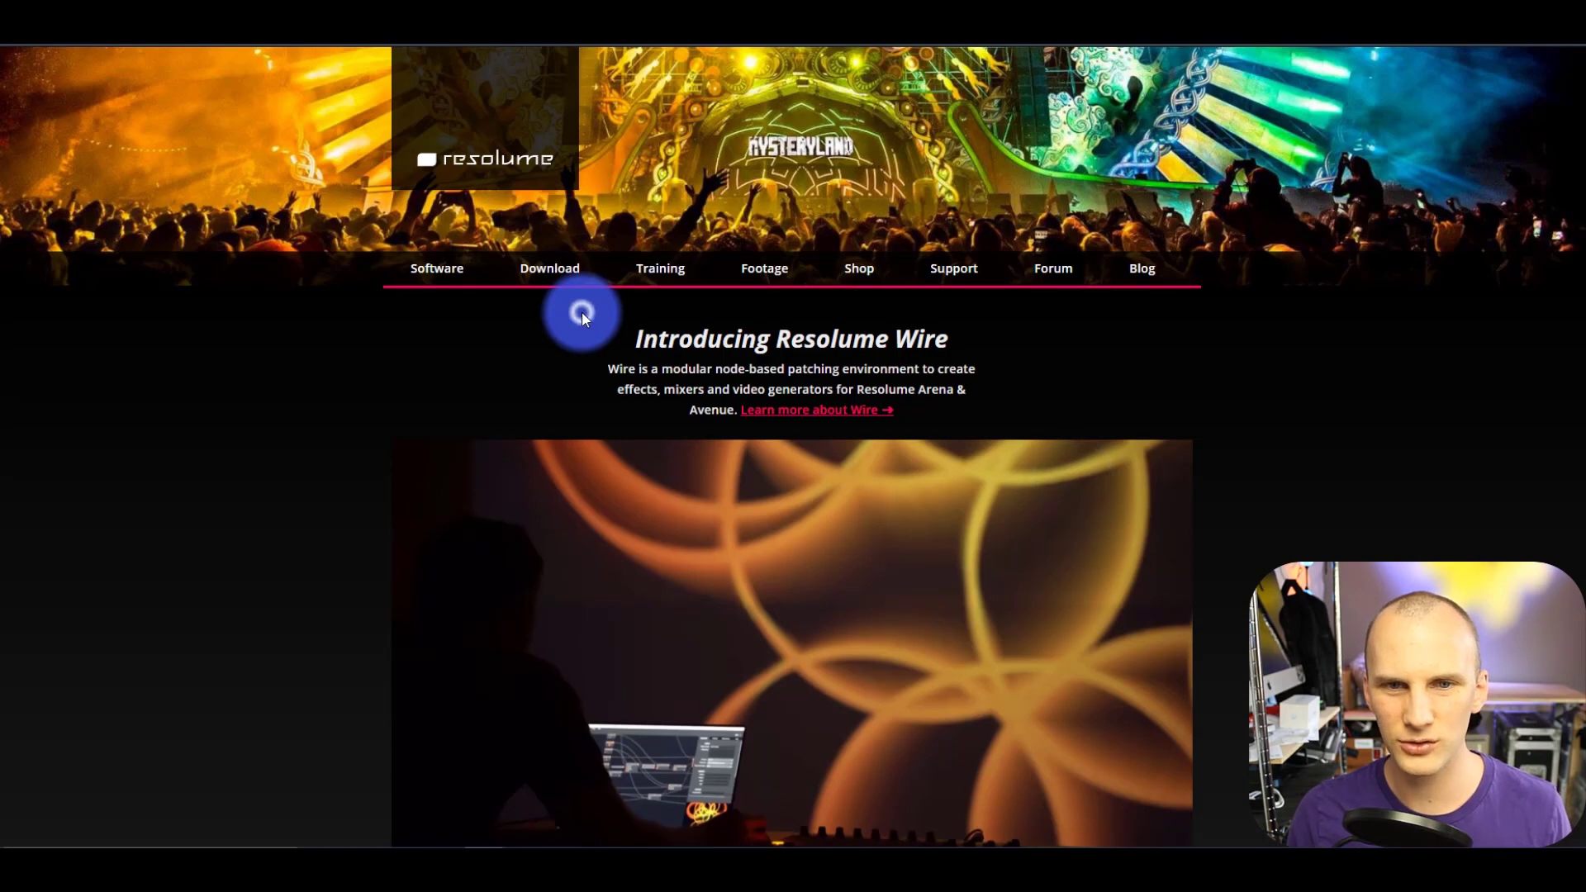
Look through the Resolume home page, including the Arena, Avenue and VJ footage sections
scroll(581, 312, down, 10)
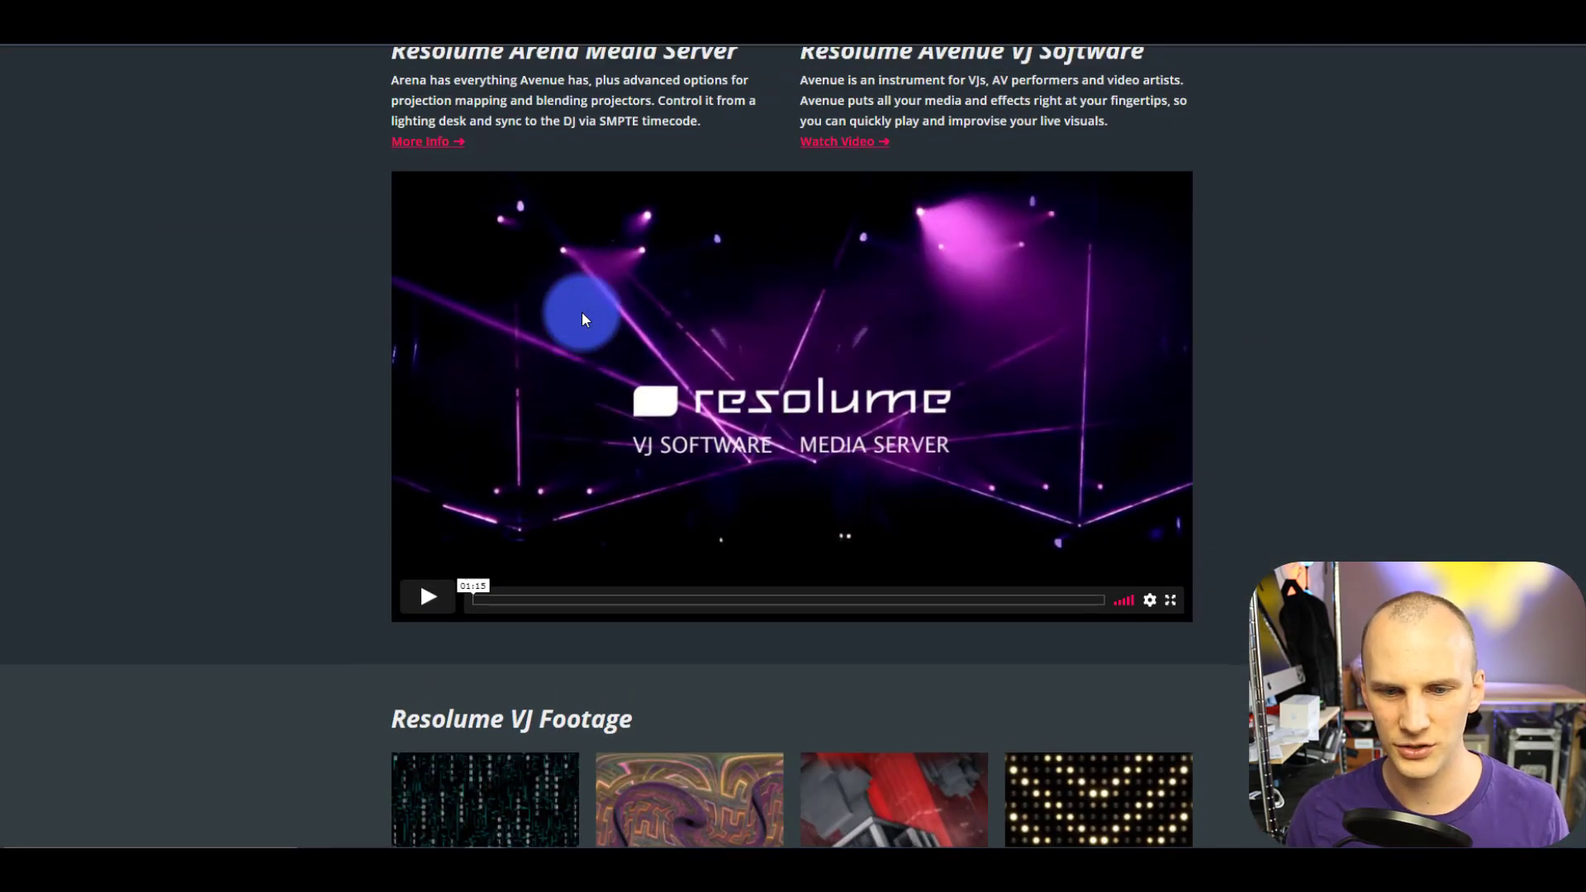
scroll(581, 311, down, 4)
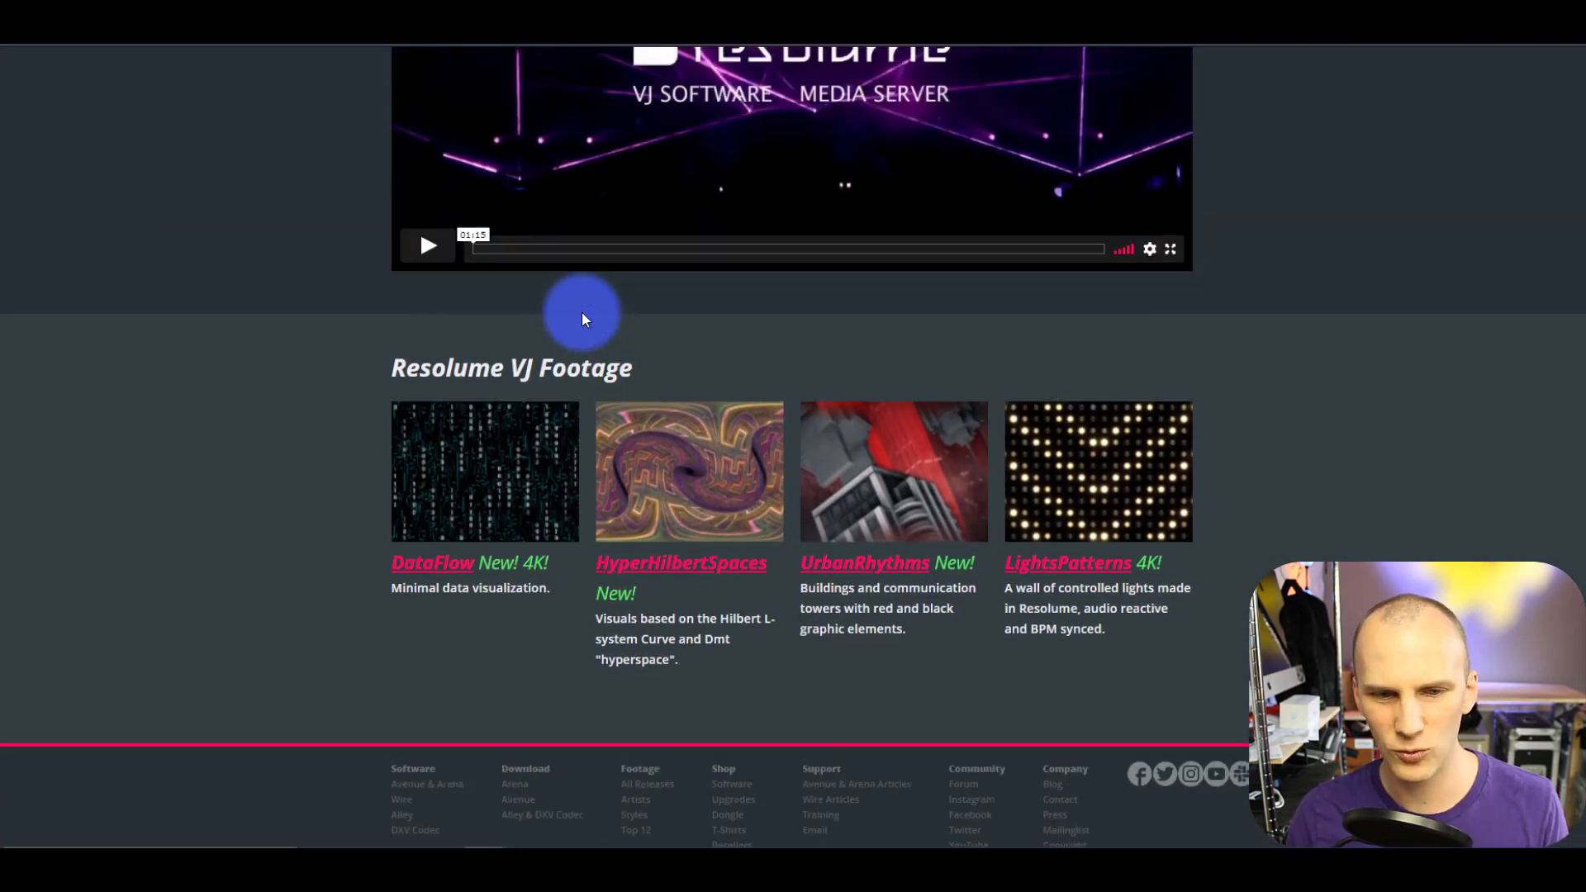
scroll(581, 311, up, 7)
scroll(592, 324, up, 8)
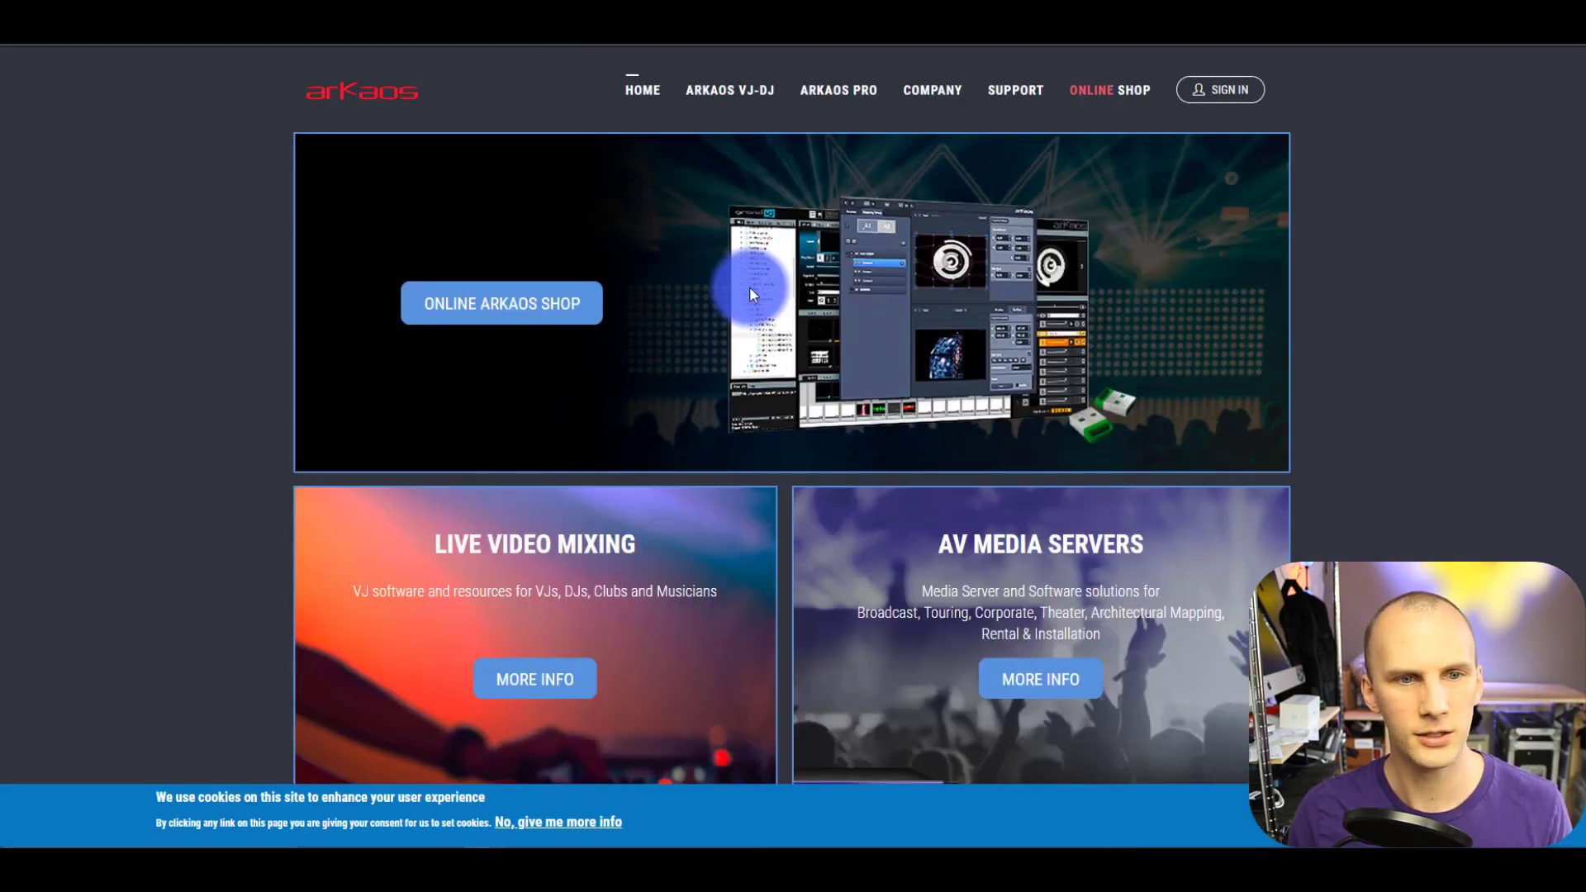
Look through the ArKaos home page, including its media server and latest news sections
scroll(830, 398, down, 1)
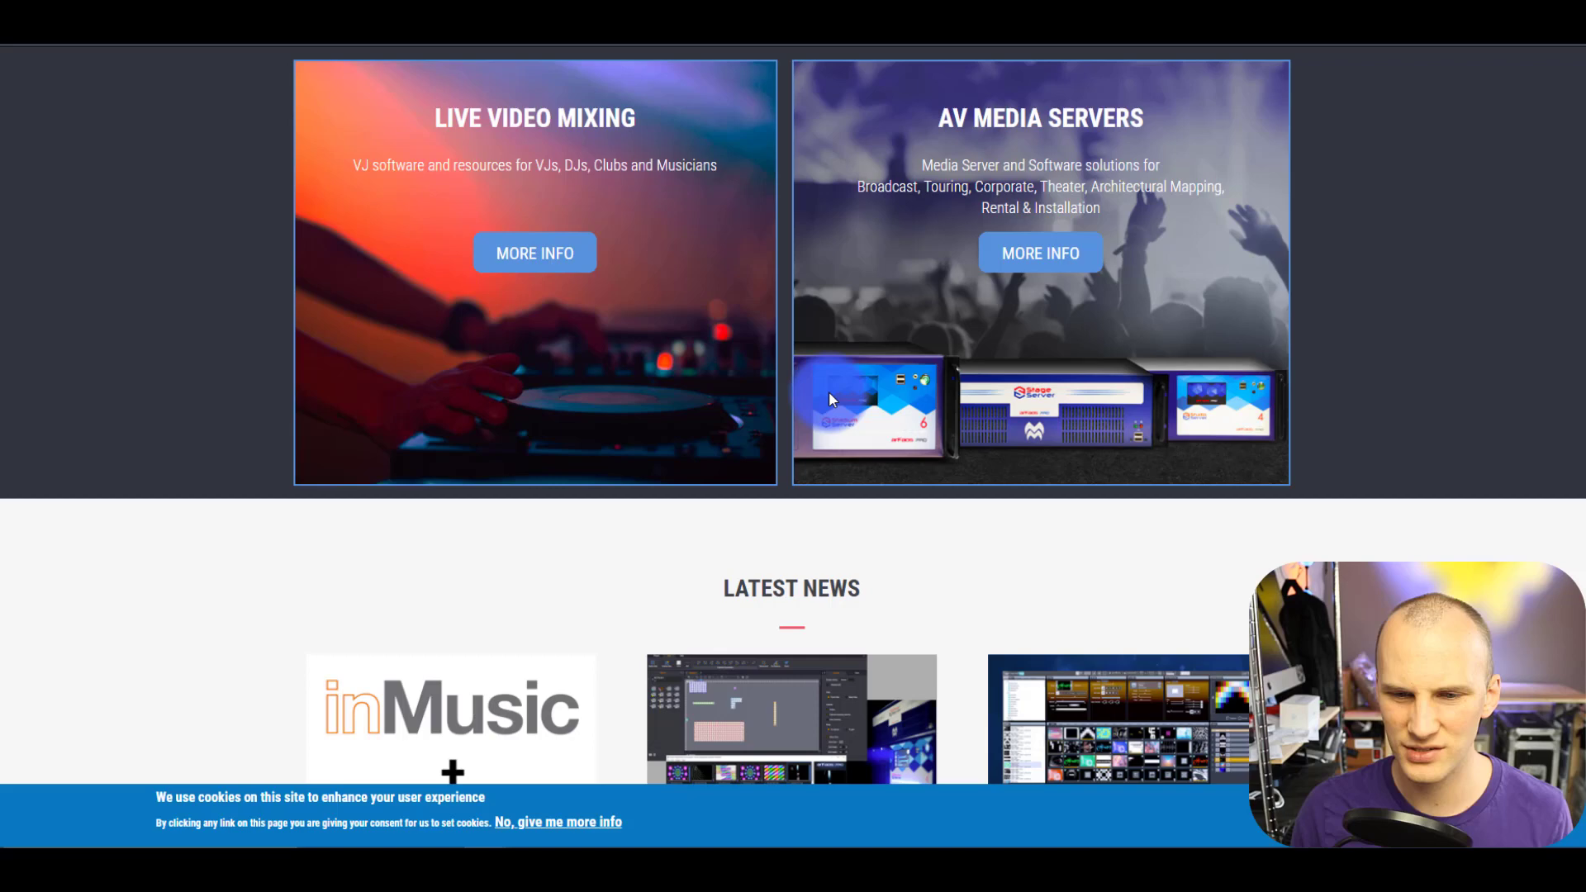
scroll(829, 395, down, 5)
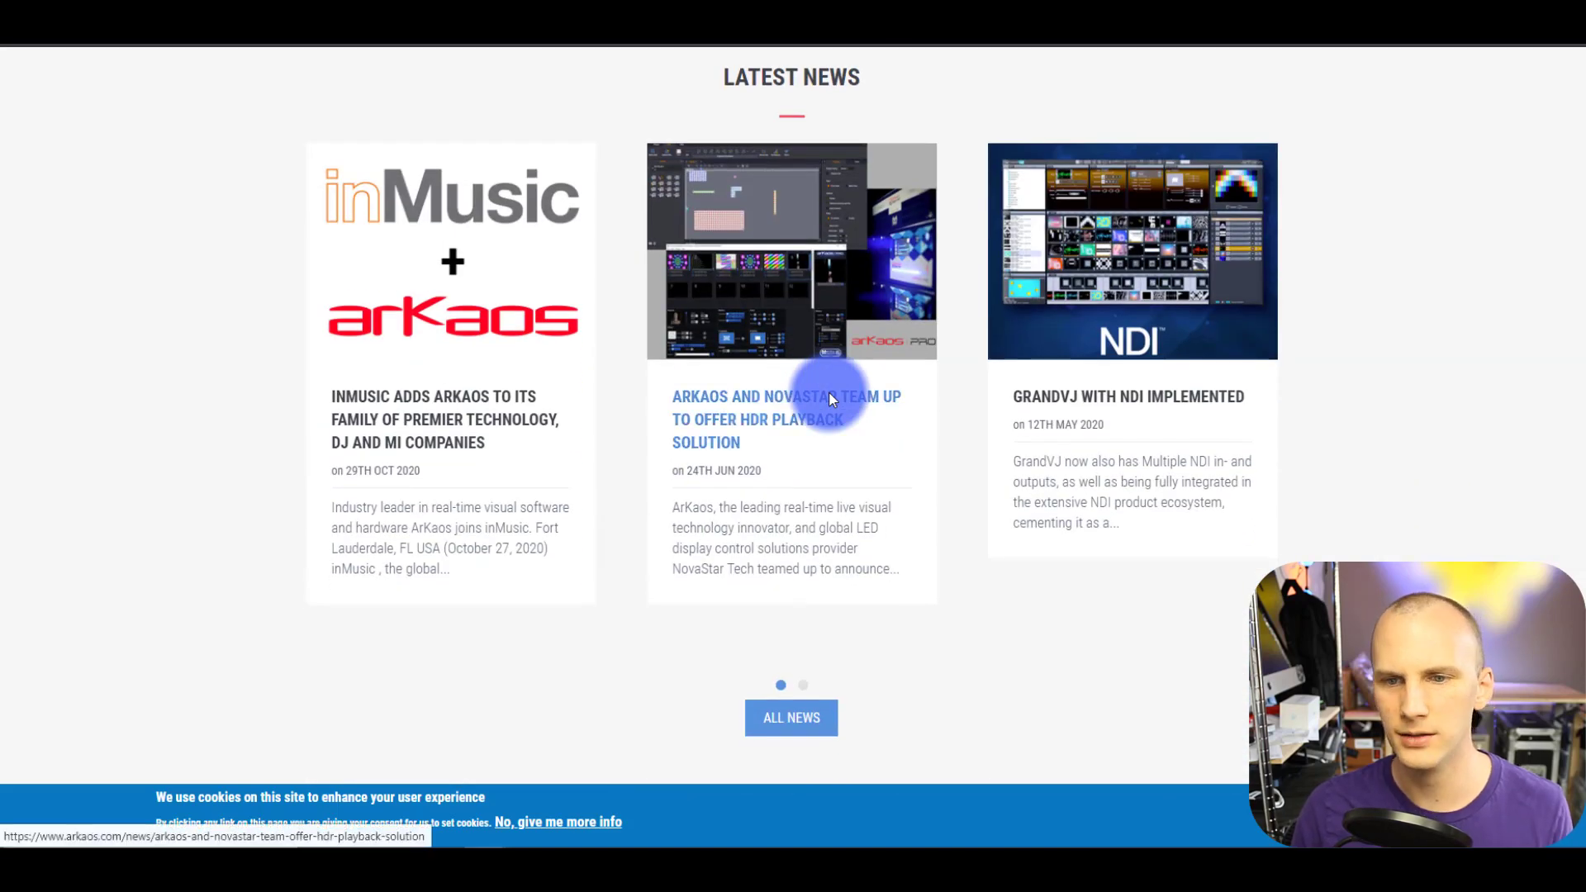
scroll(1000, 397, up, 10)
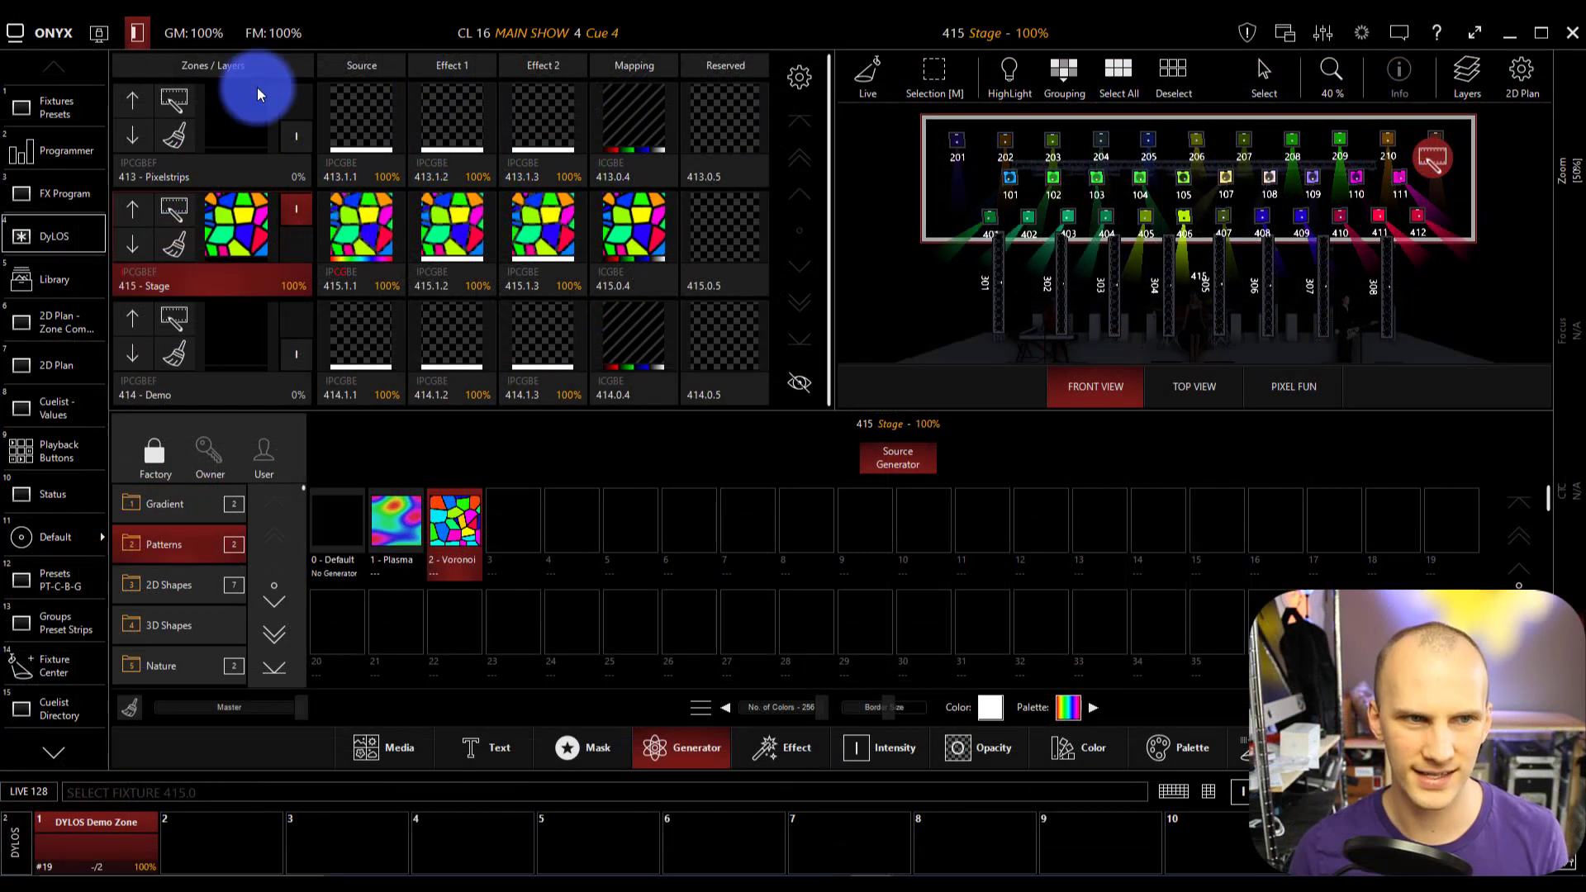
Assign the DyLOS Zone Output window to sidebar button 20 and display the 415 Stage zone in it
click(34, 750)
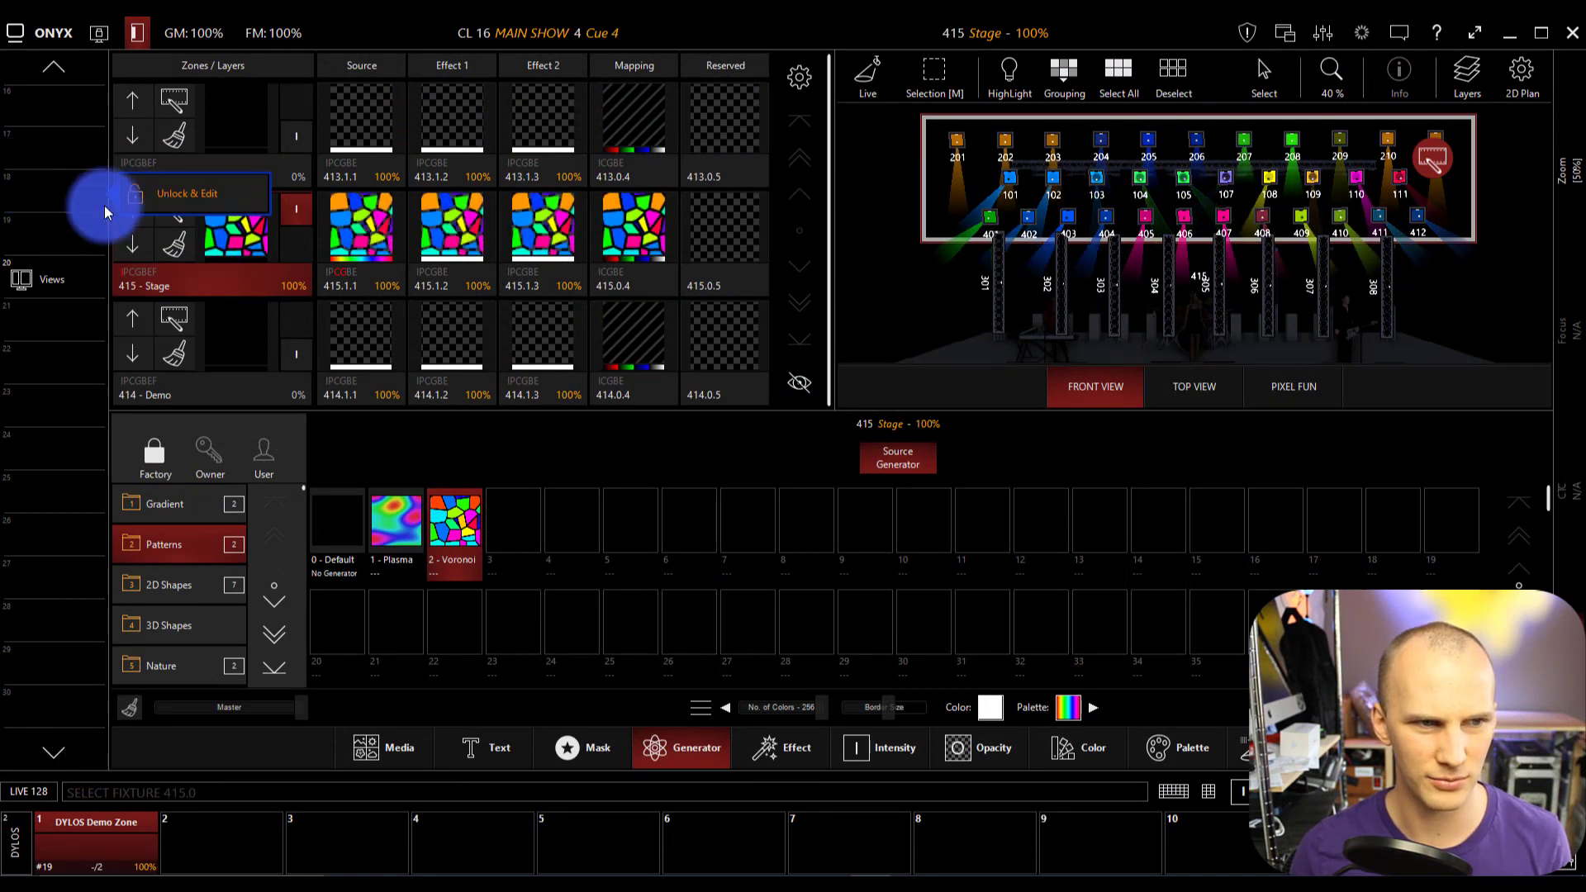
click(146, 202)
click(57, 188)
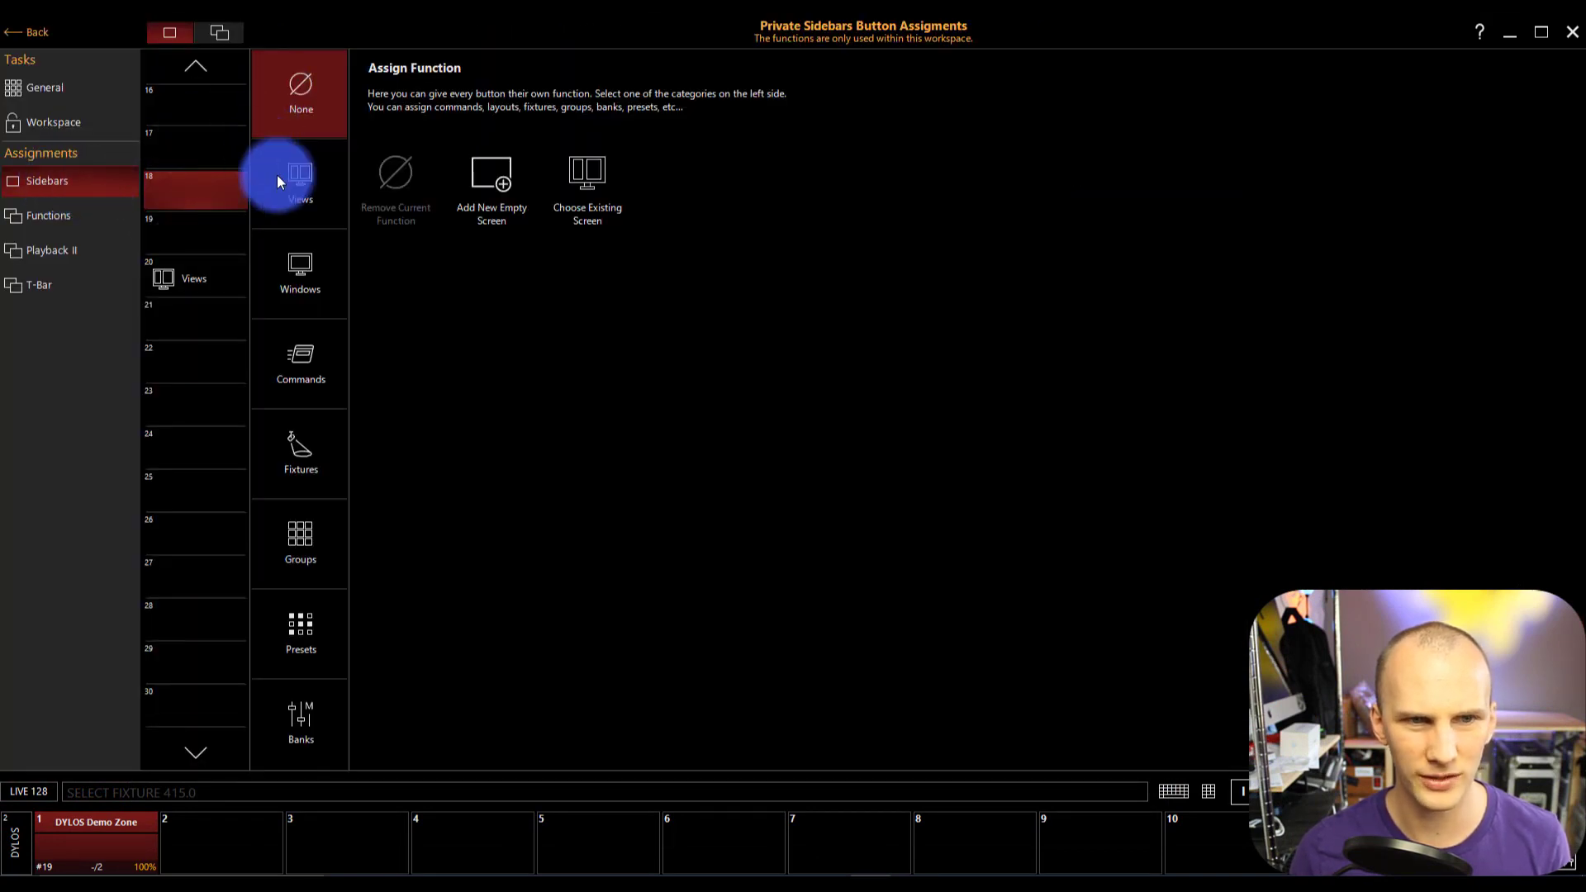
click(209, 277)
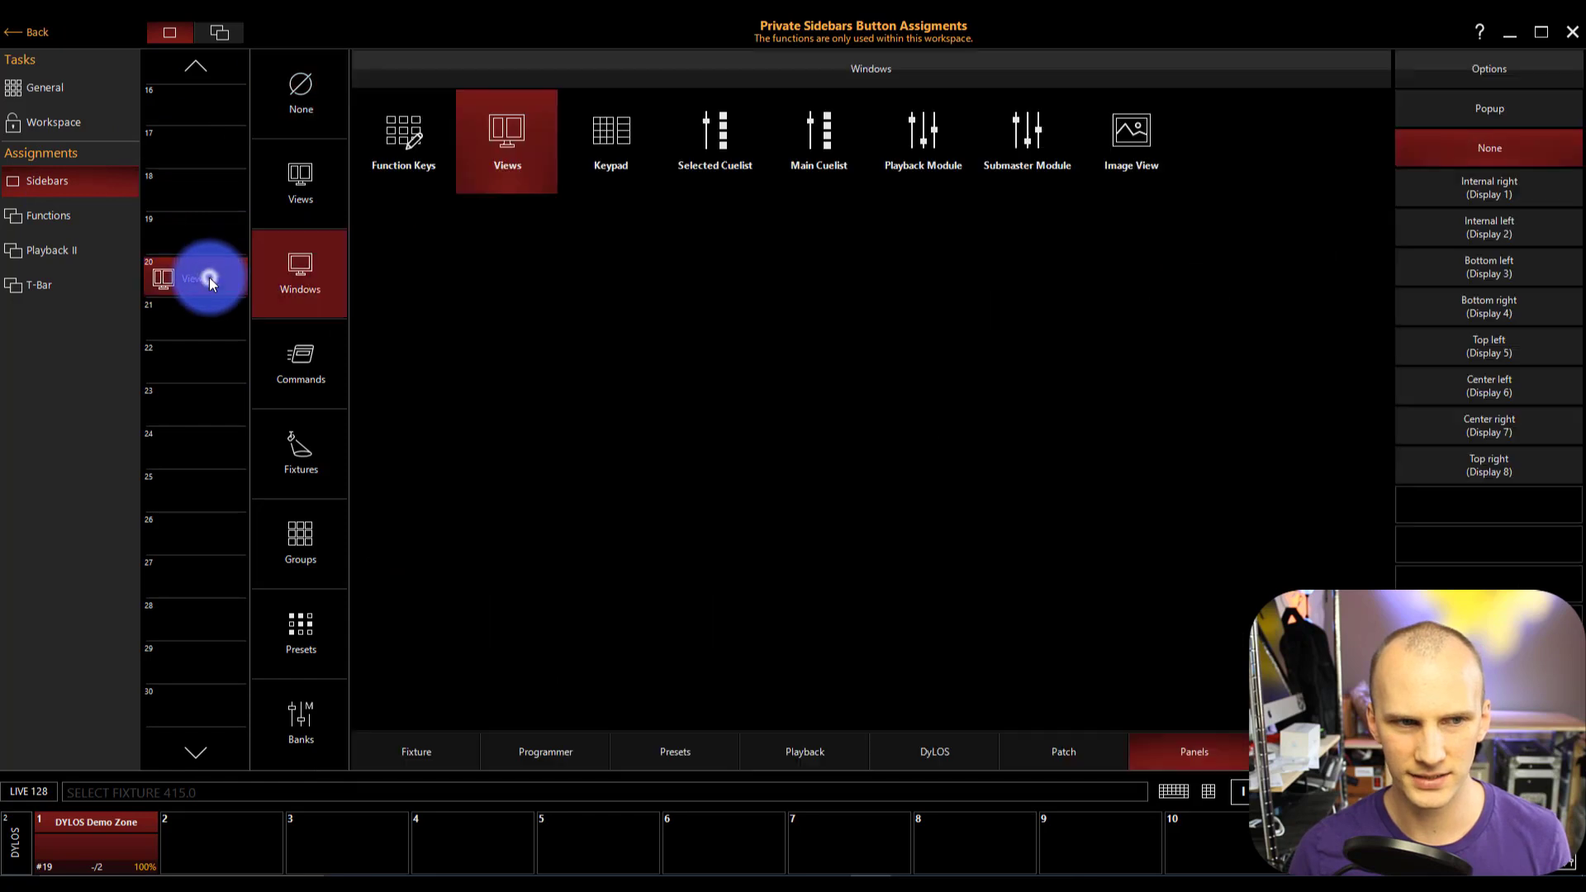
click(932, 752)
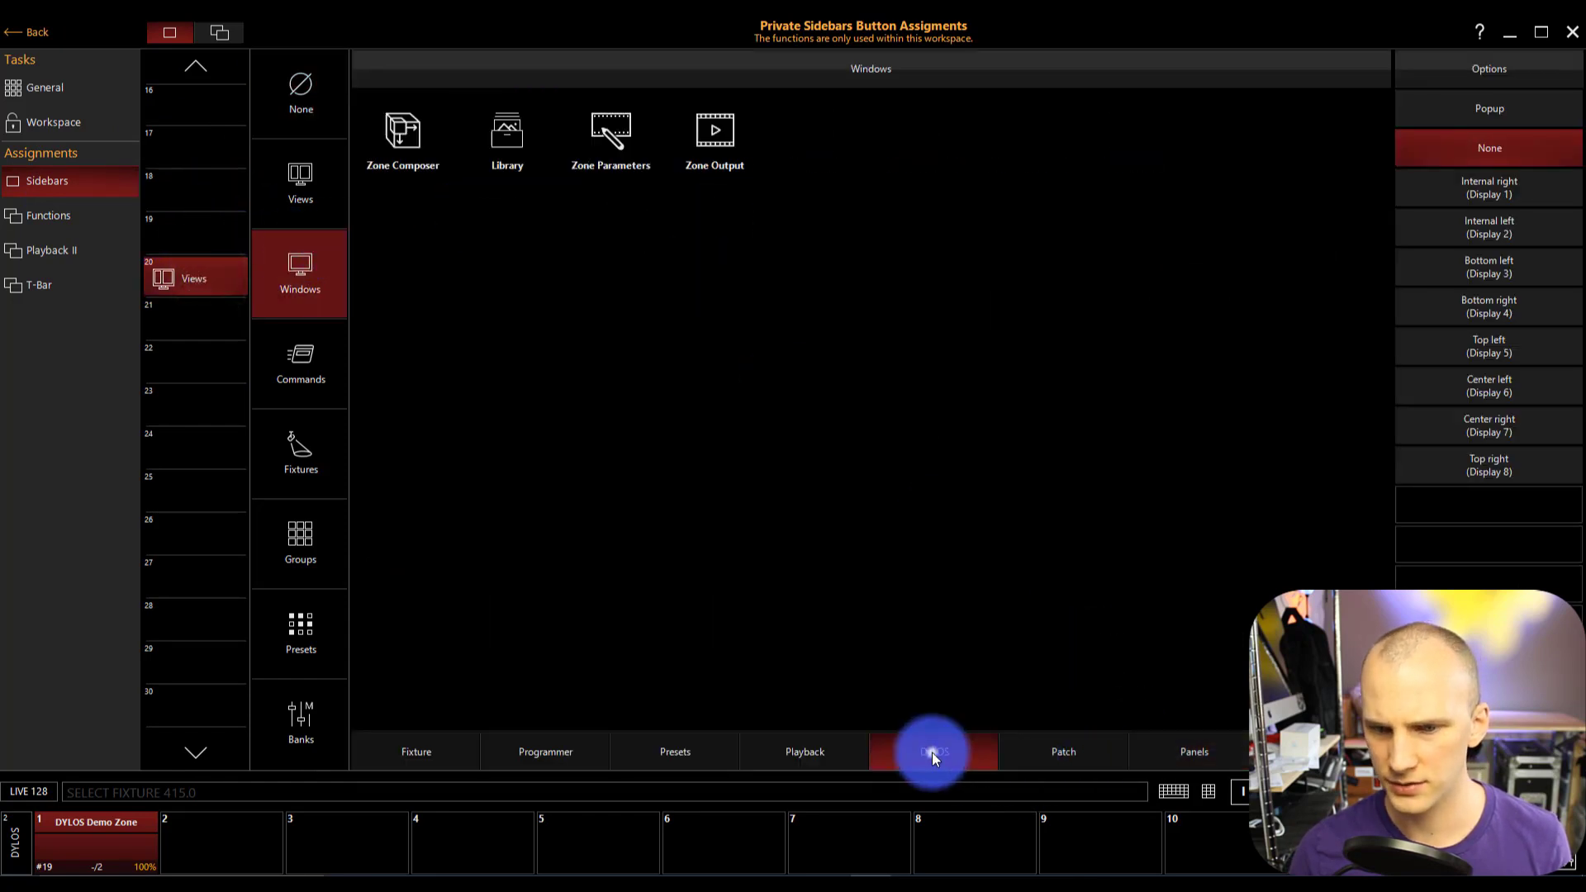
click(685, 161)
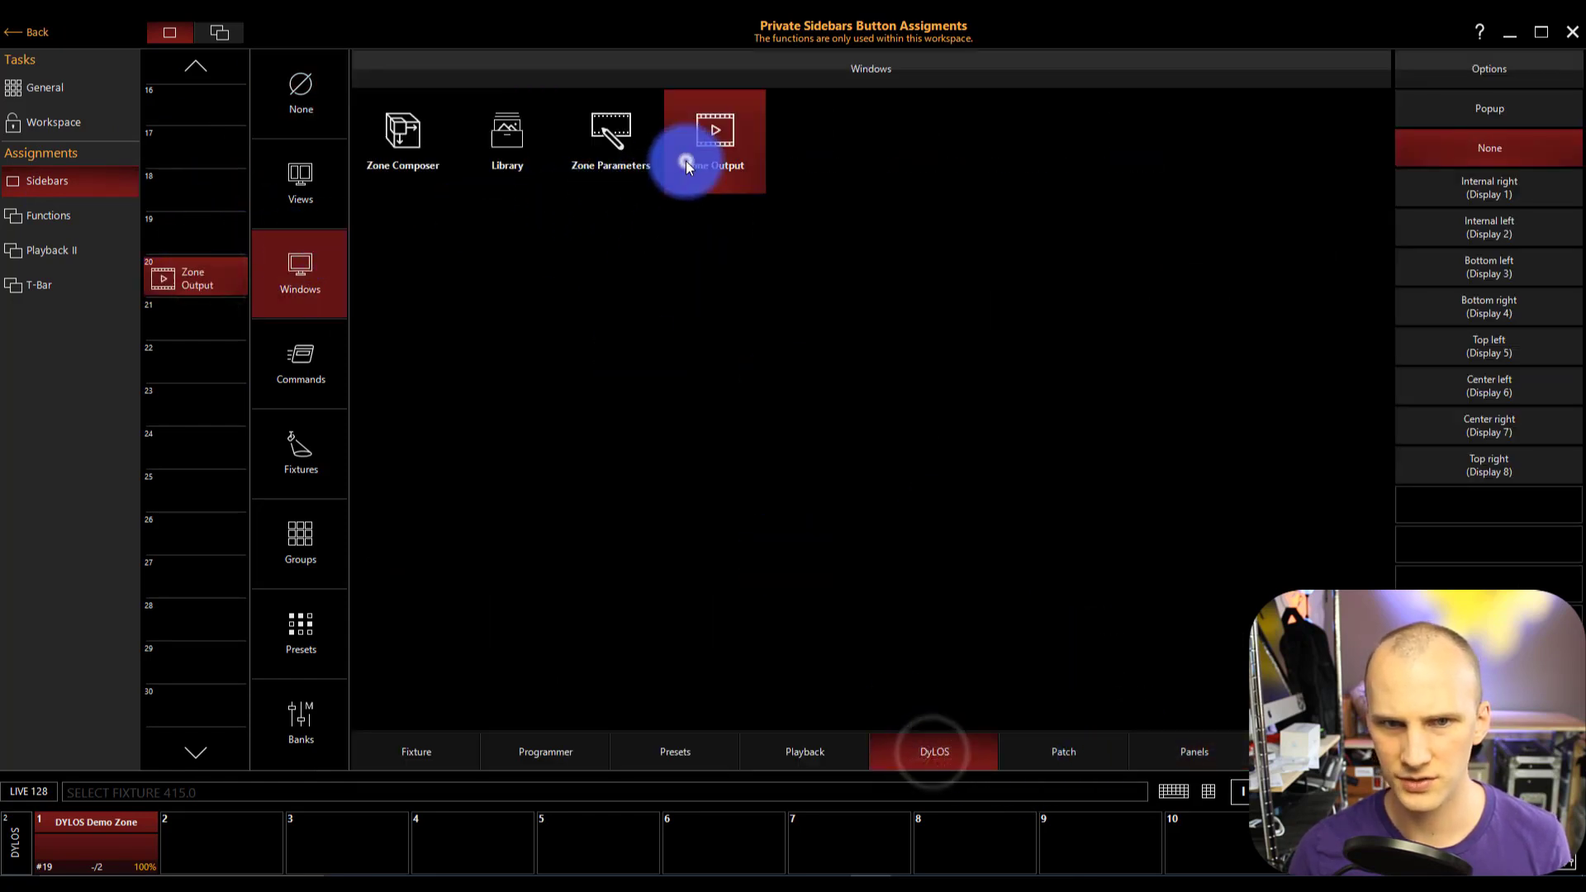
click(46, 35)
click(91, 286)
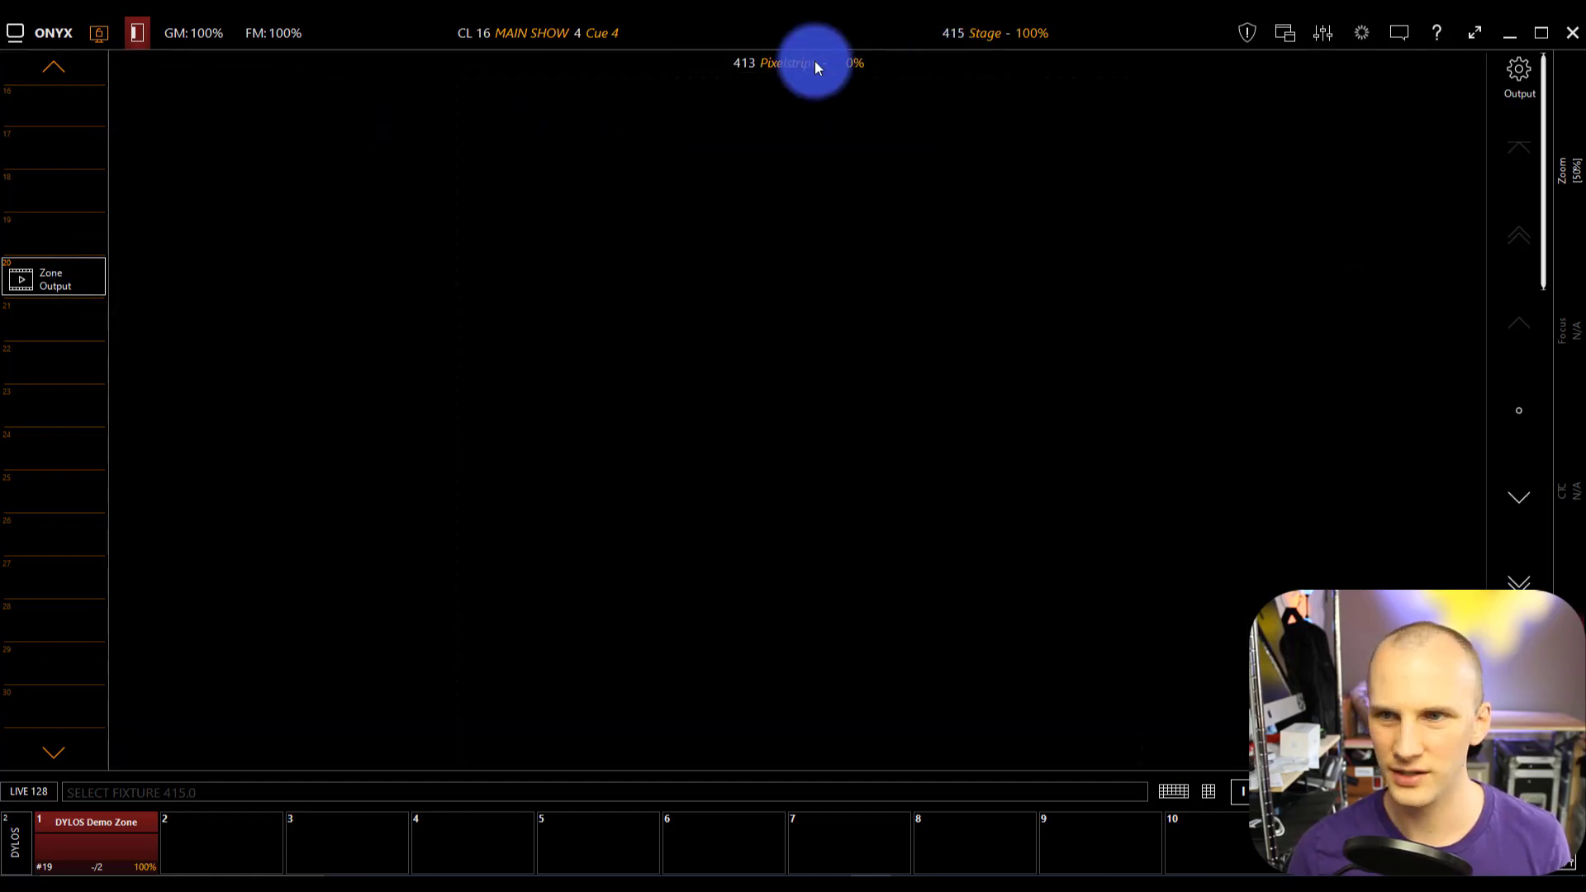
click(1528, 504)
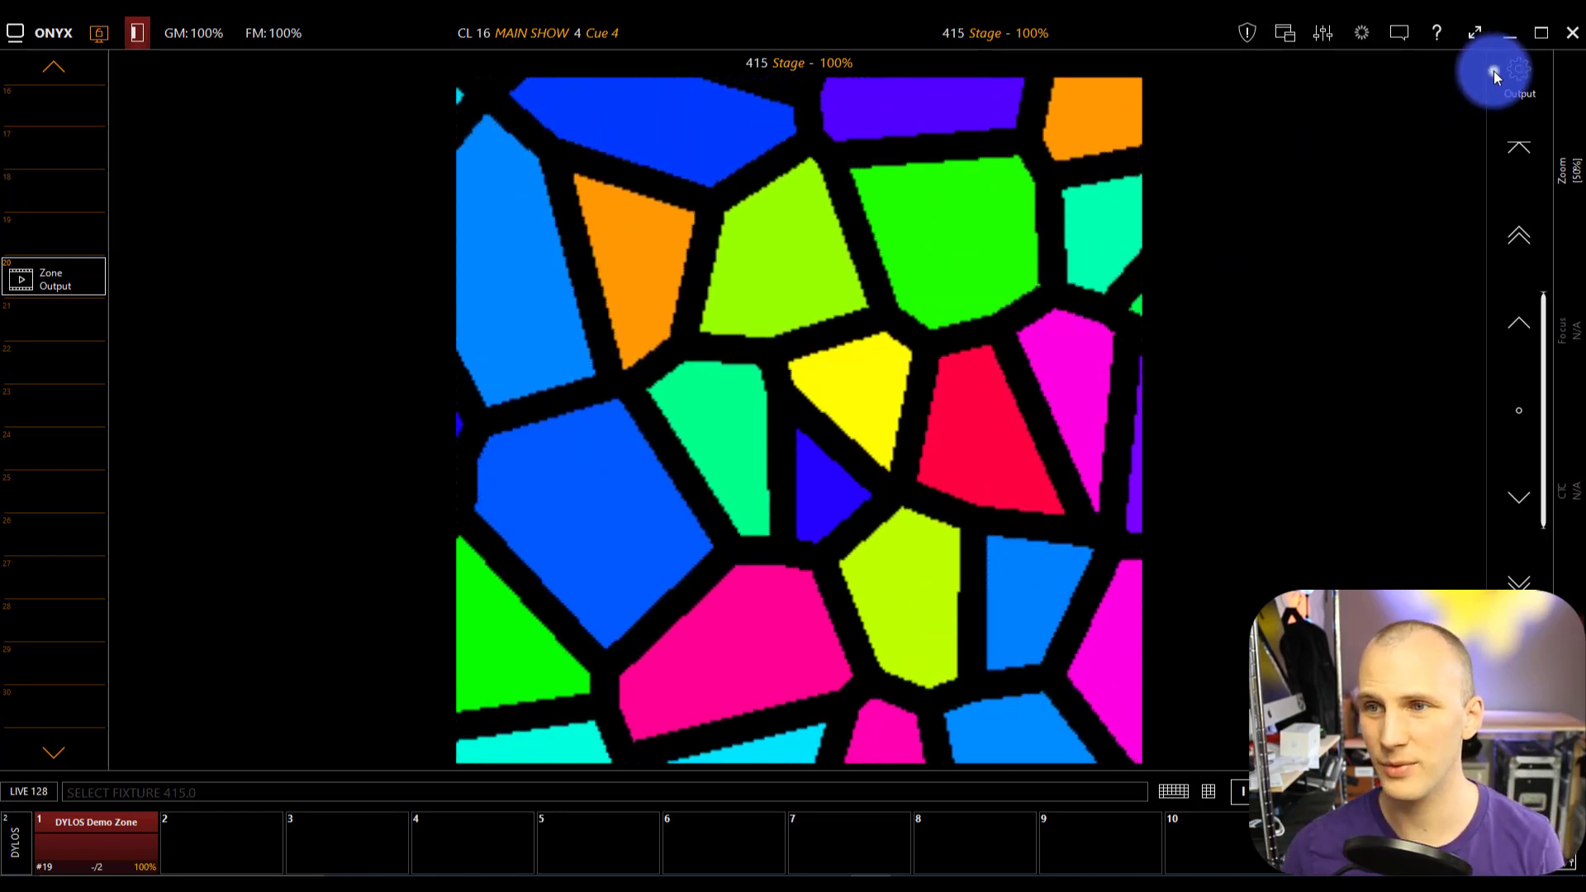
Turn on Auto Follow in the zone output settings and switch Grid Mode on and back off
click(1496, 71)
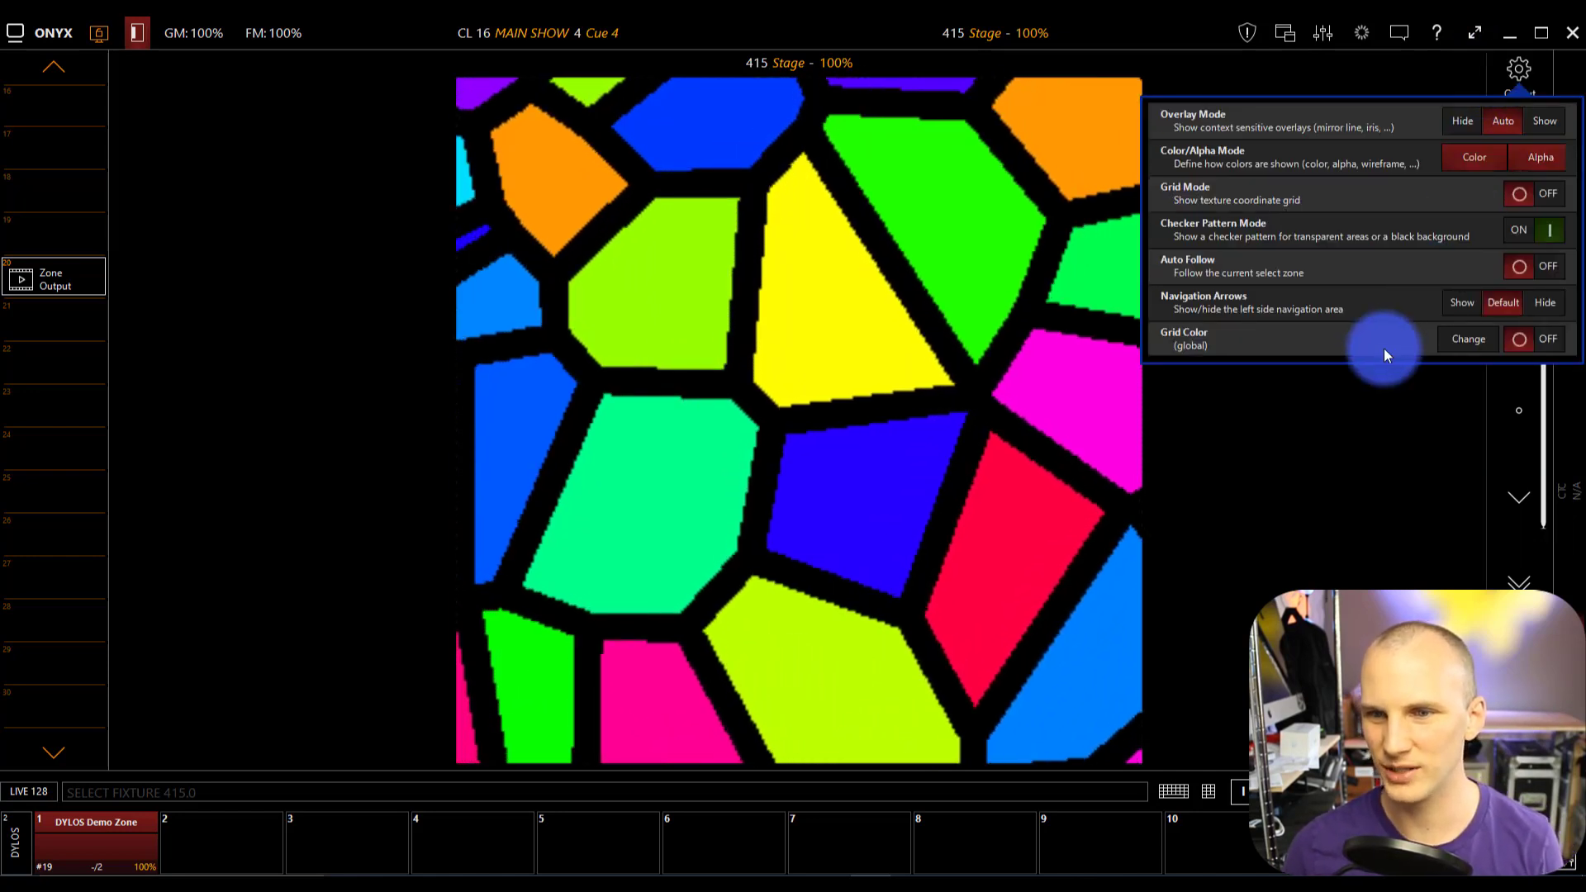
click(1549, 261)
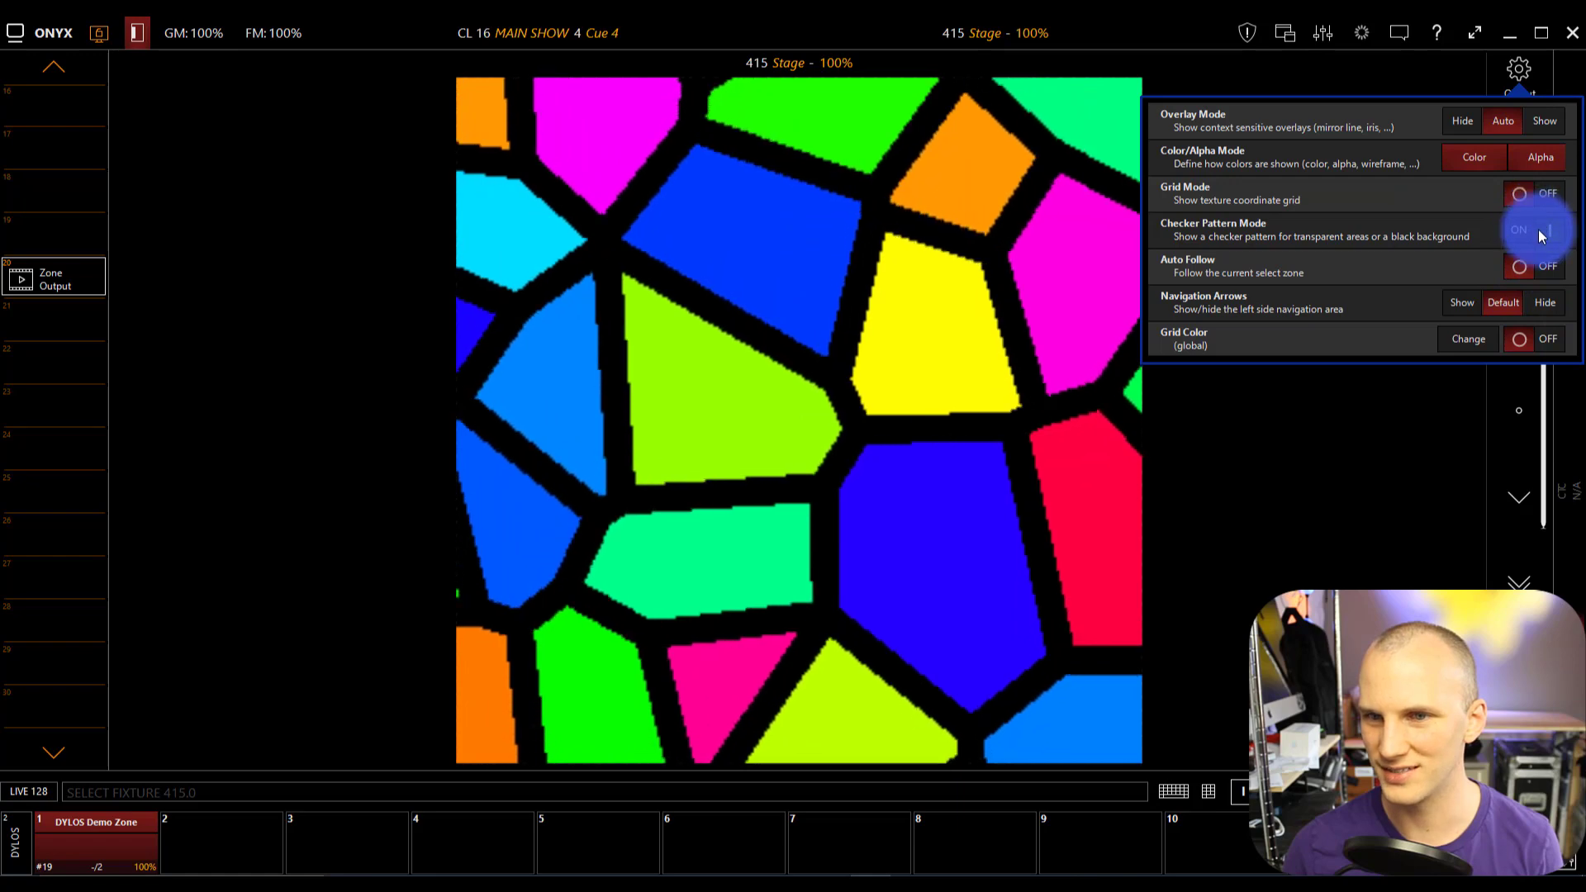
click(1524, 200)
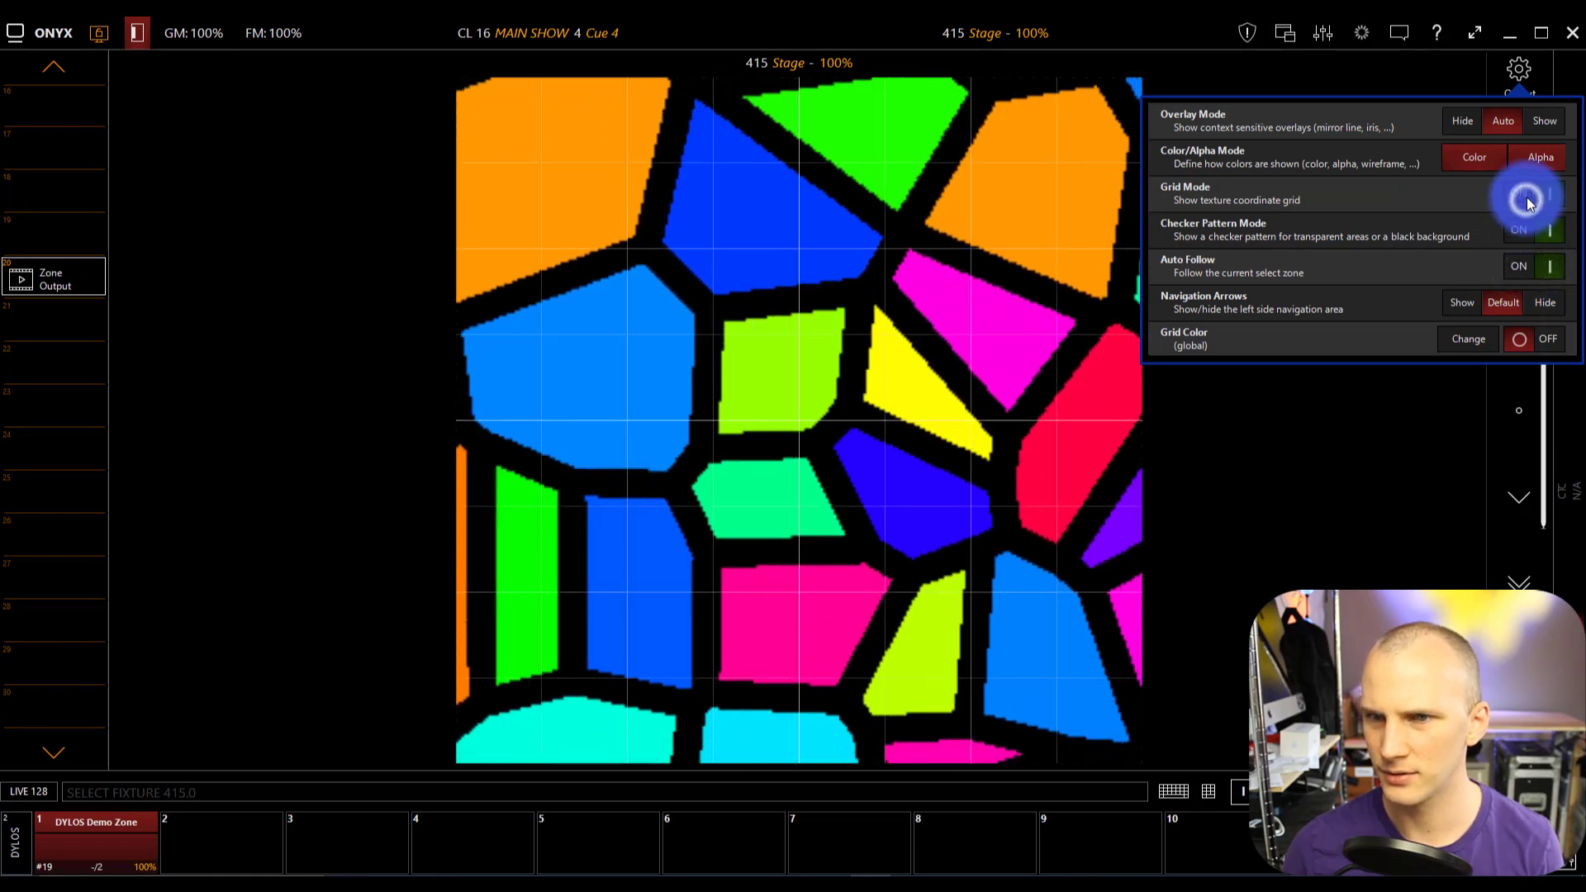
click(1534, 120)
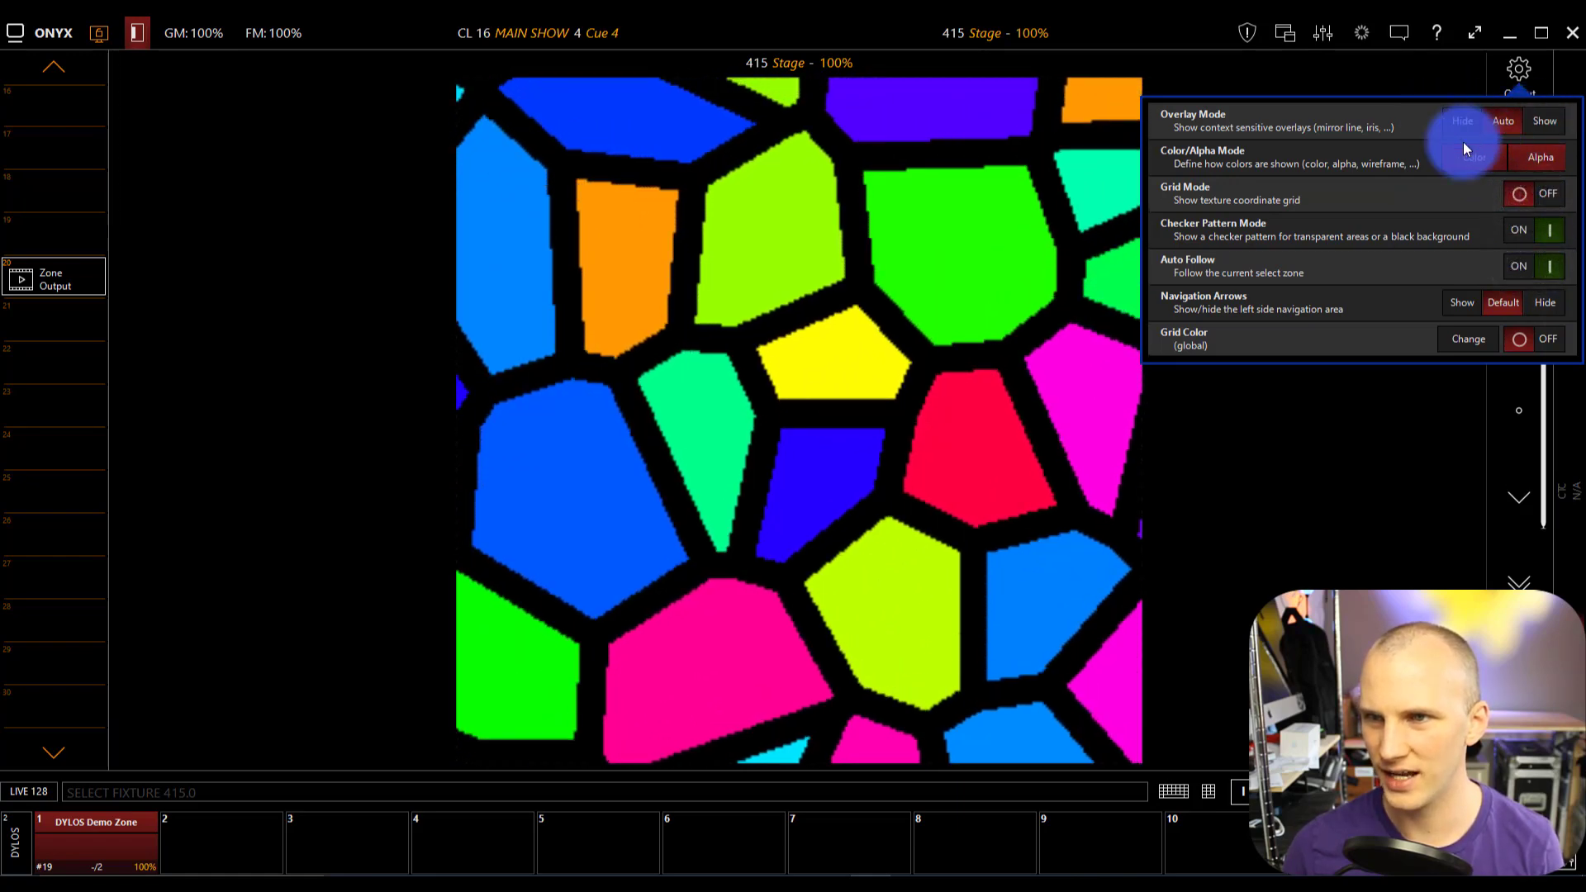
click(1488, 424)
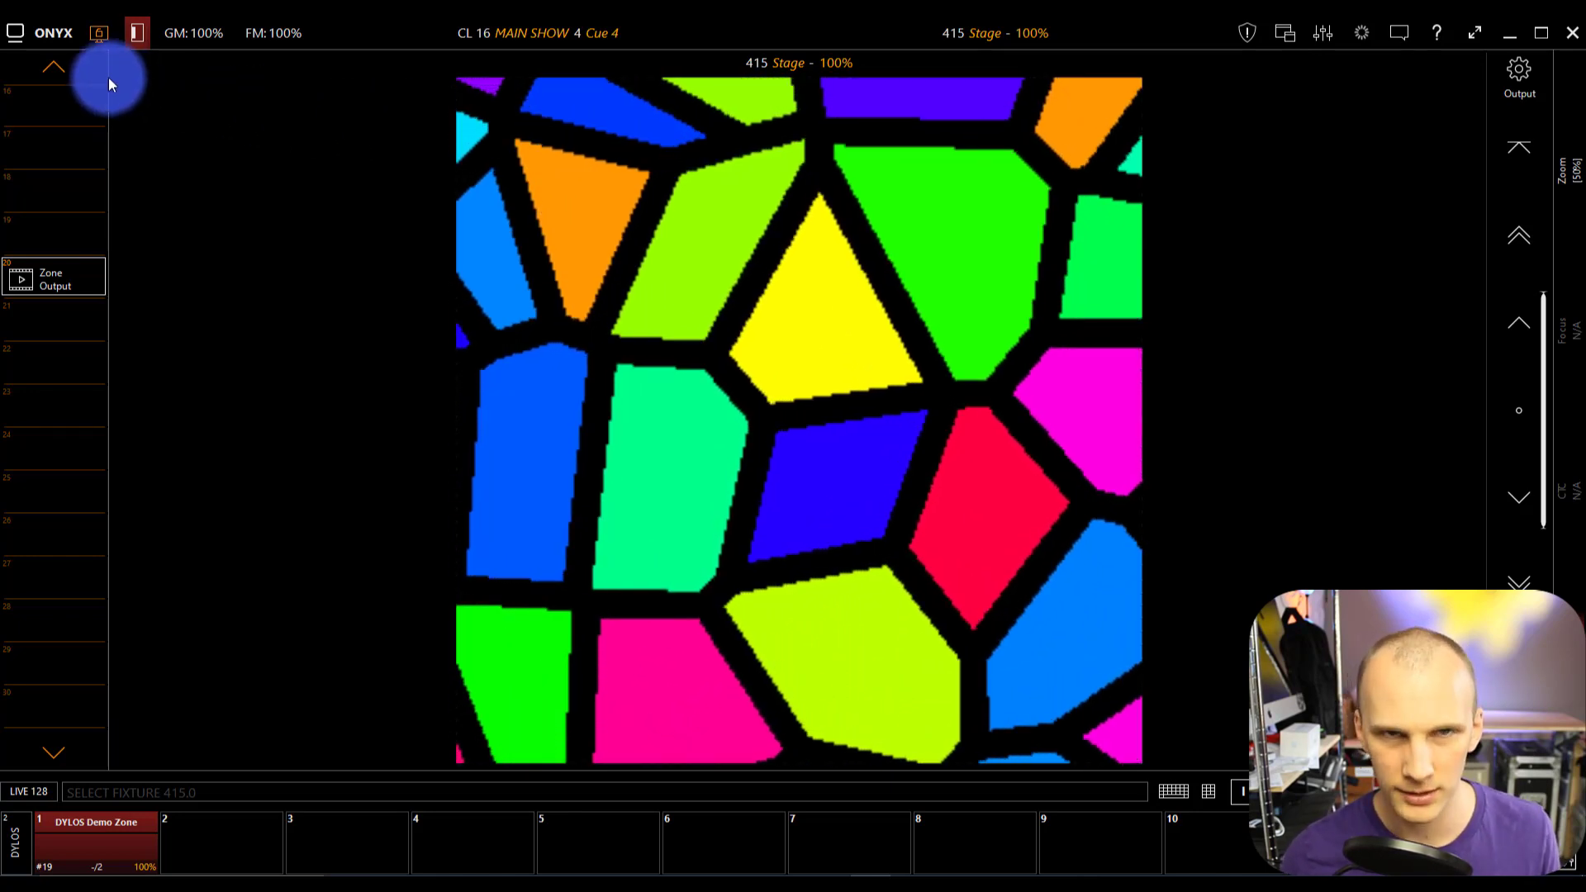
Return to the DyLOS view and apply the 2D Shapes generator 5 (Matrix) to the 415 Stage zone
click(35, 66)
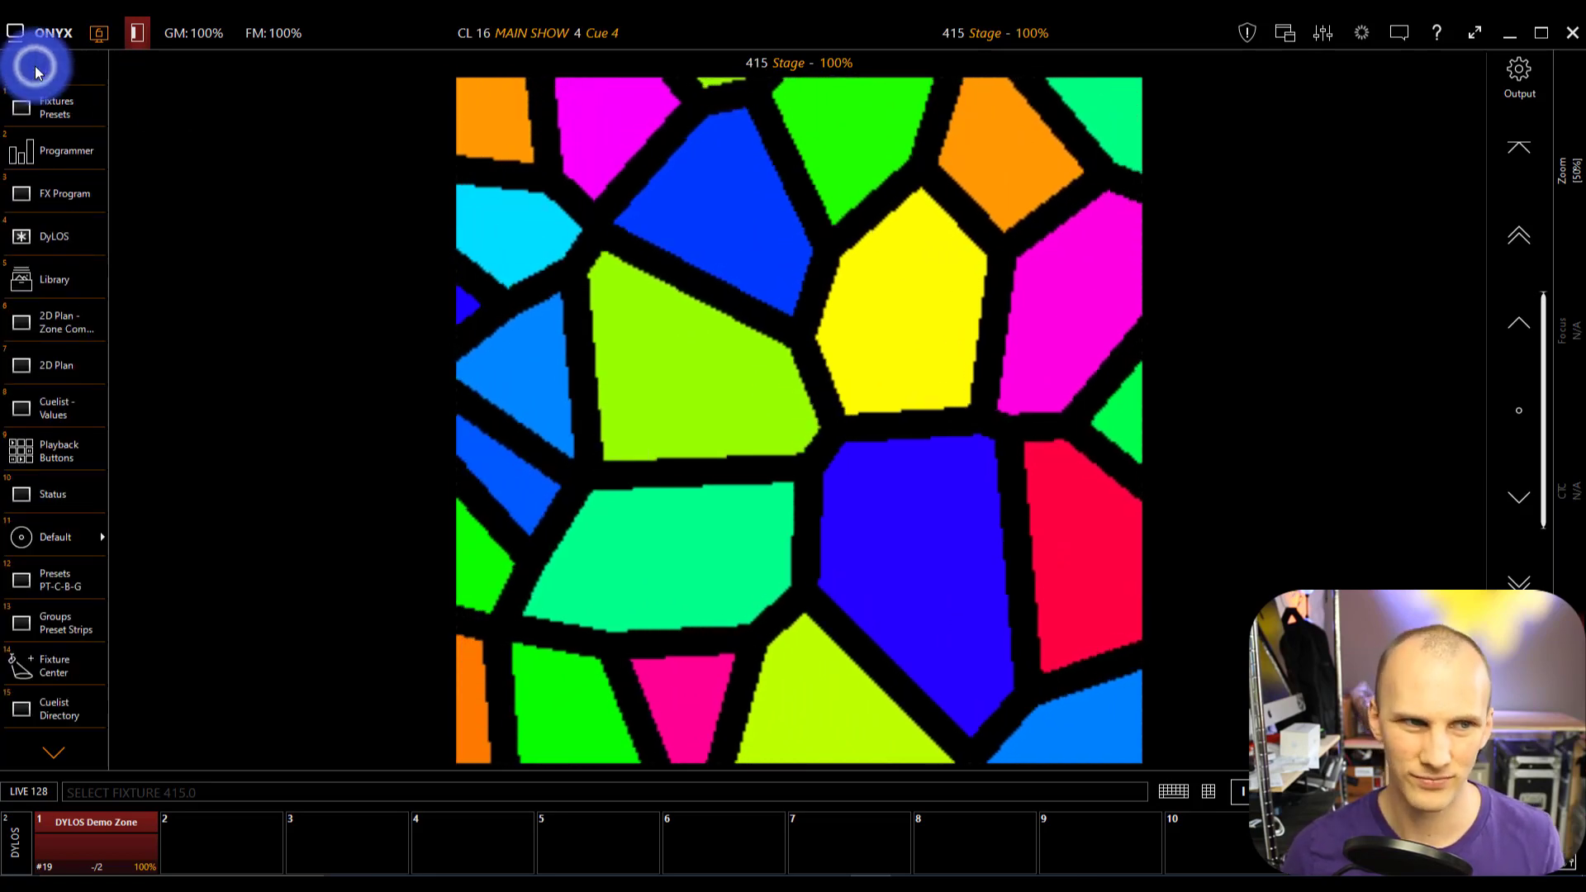
click(75, 231)
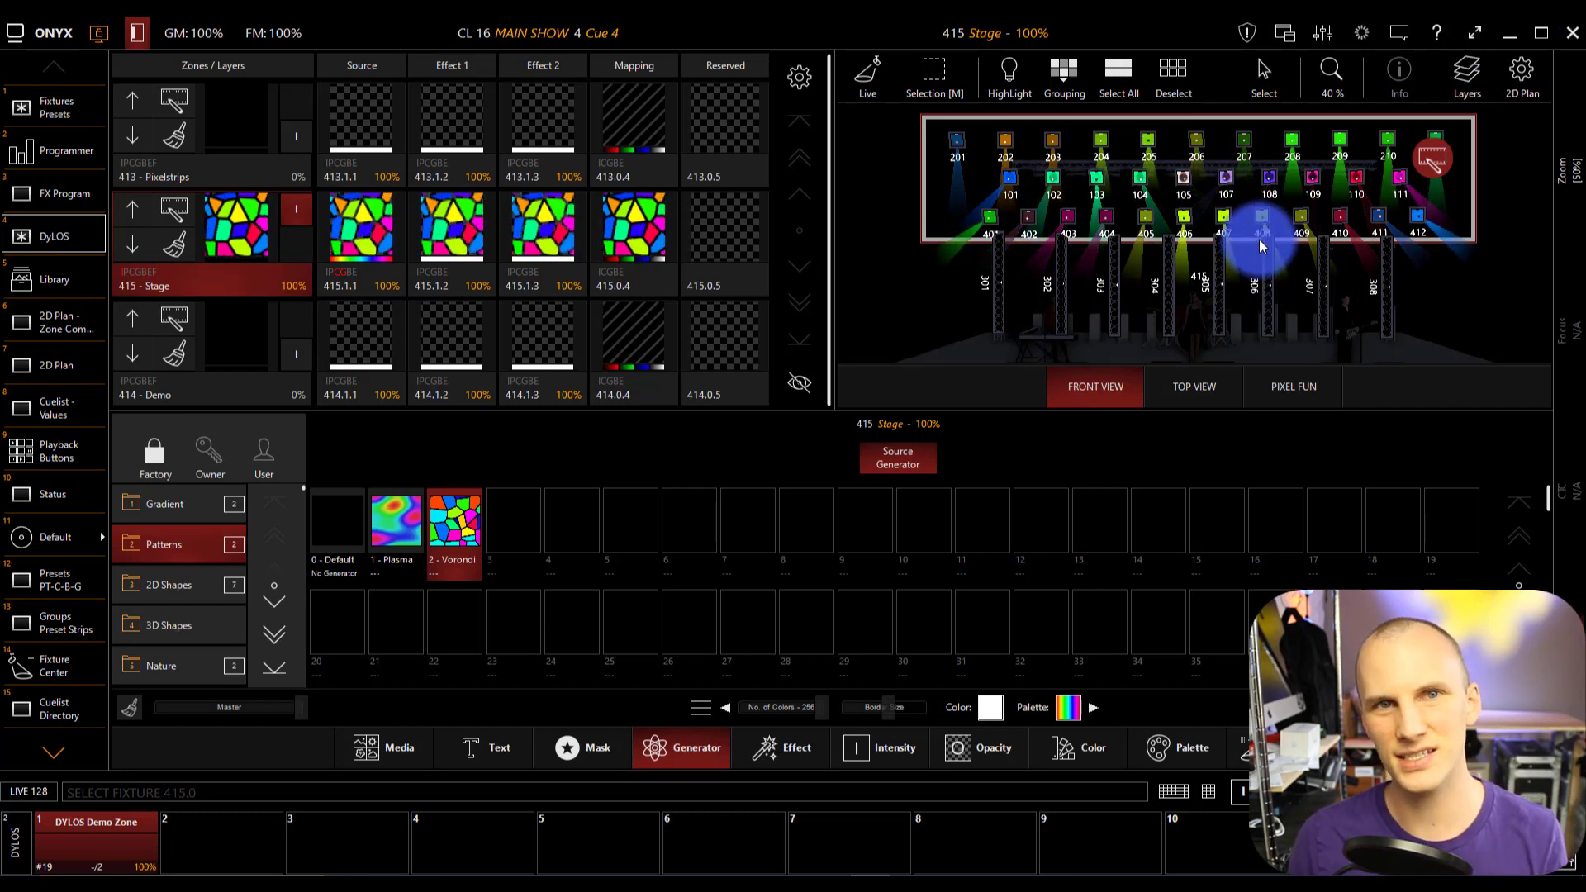
click(165, 589)
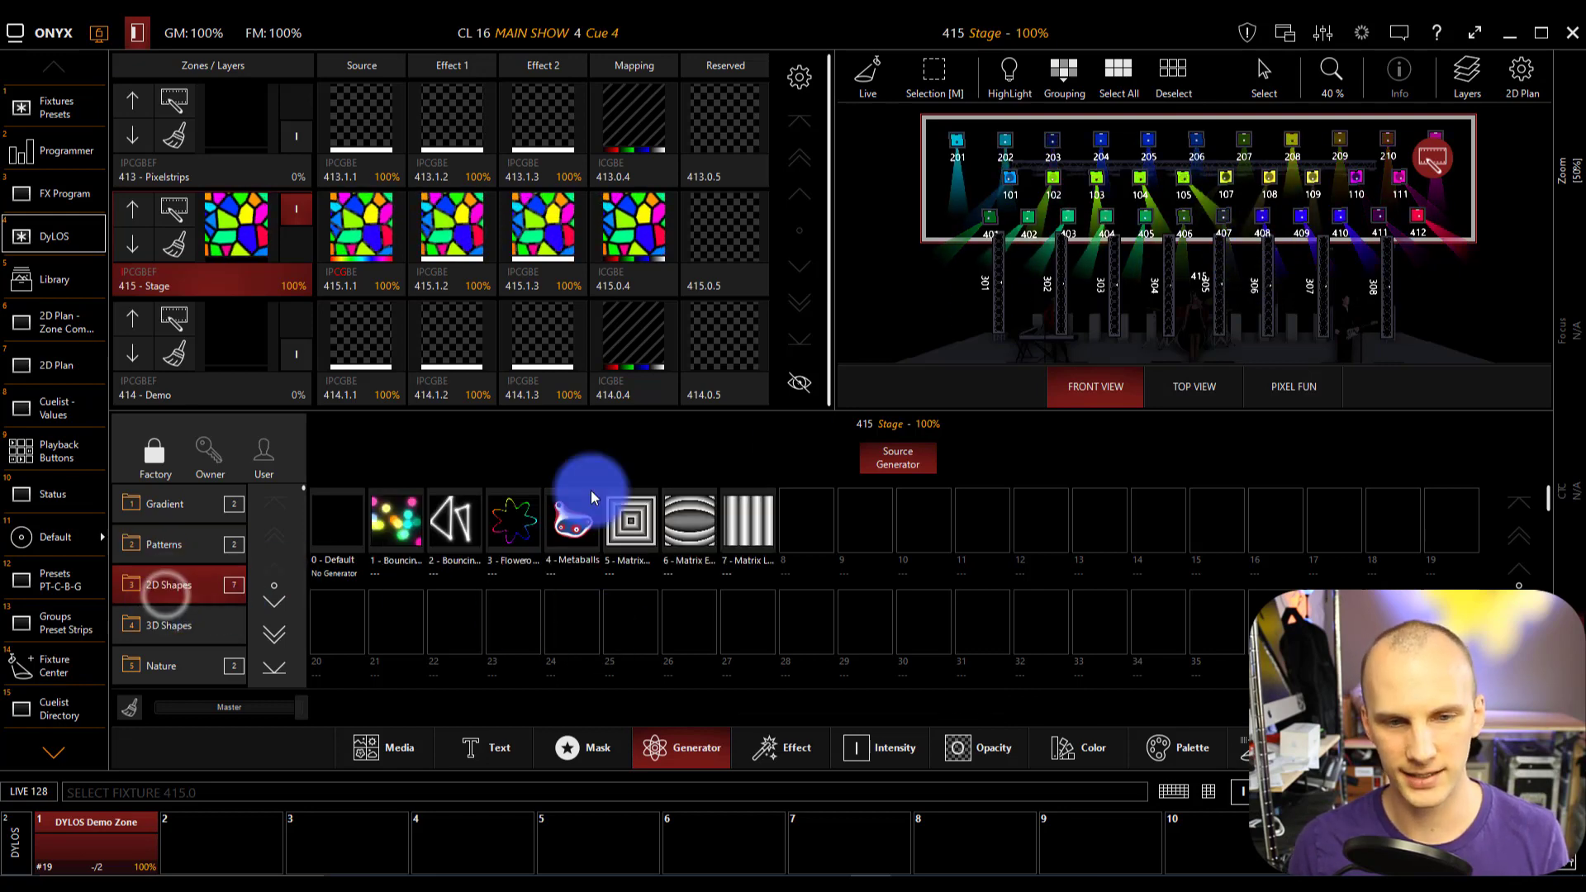
click(628, 519)
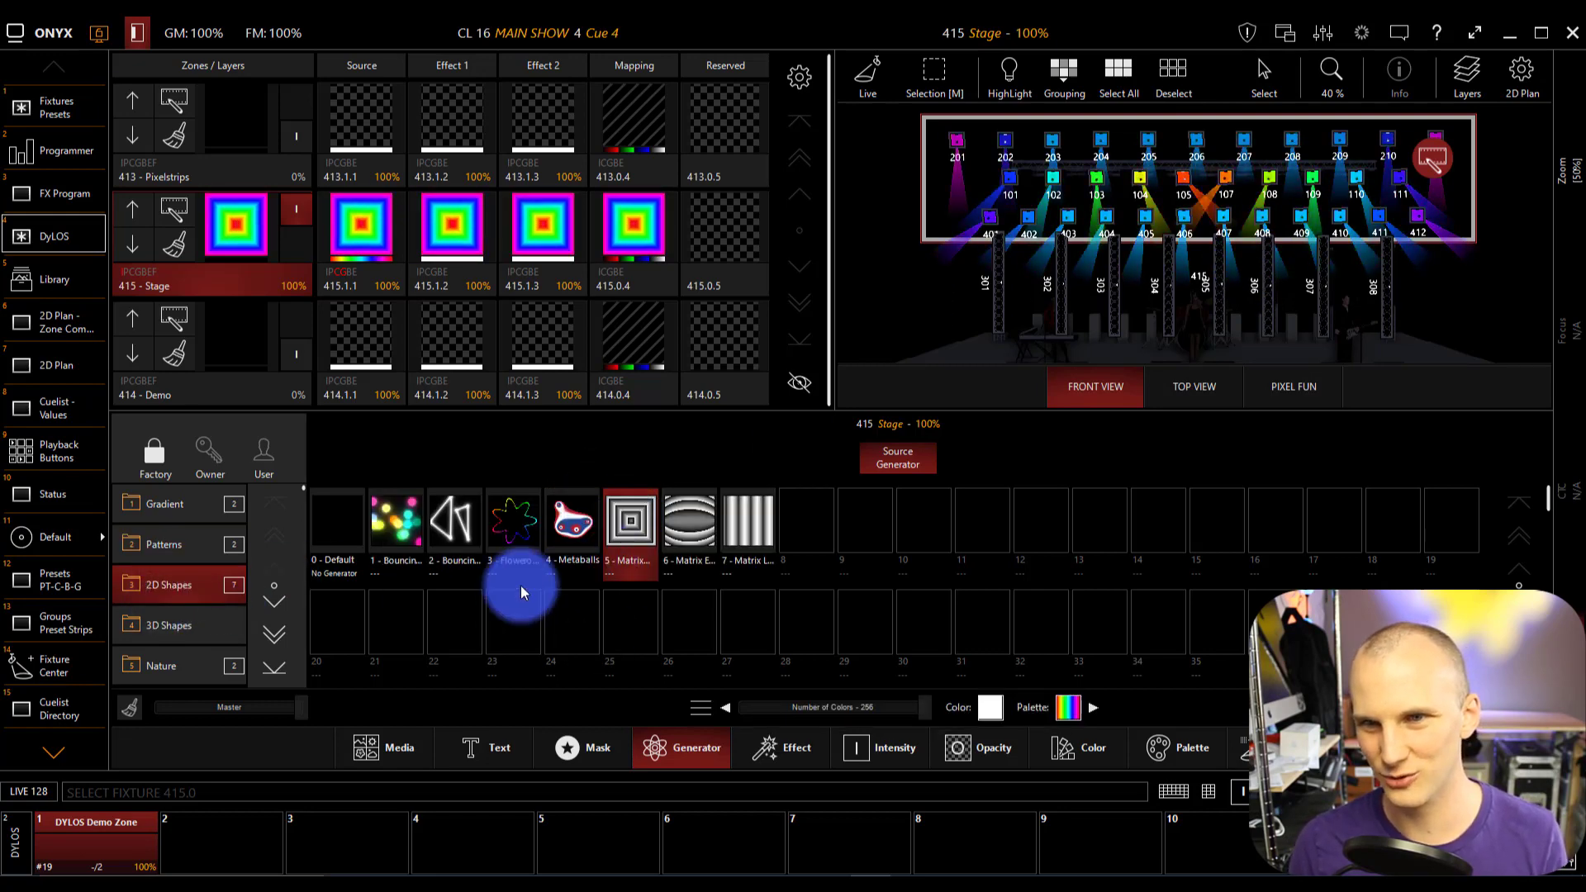
Try the Fire and Steam generators from the Nature folder on the Stage zone
click(135, 657)
click(376, 531)
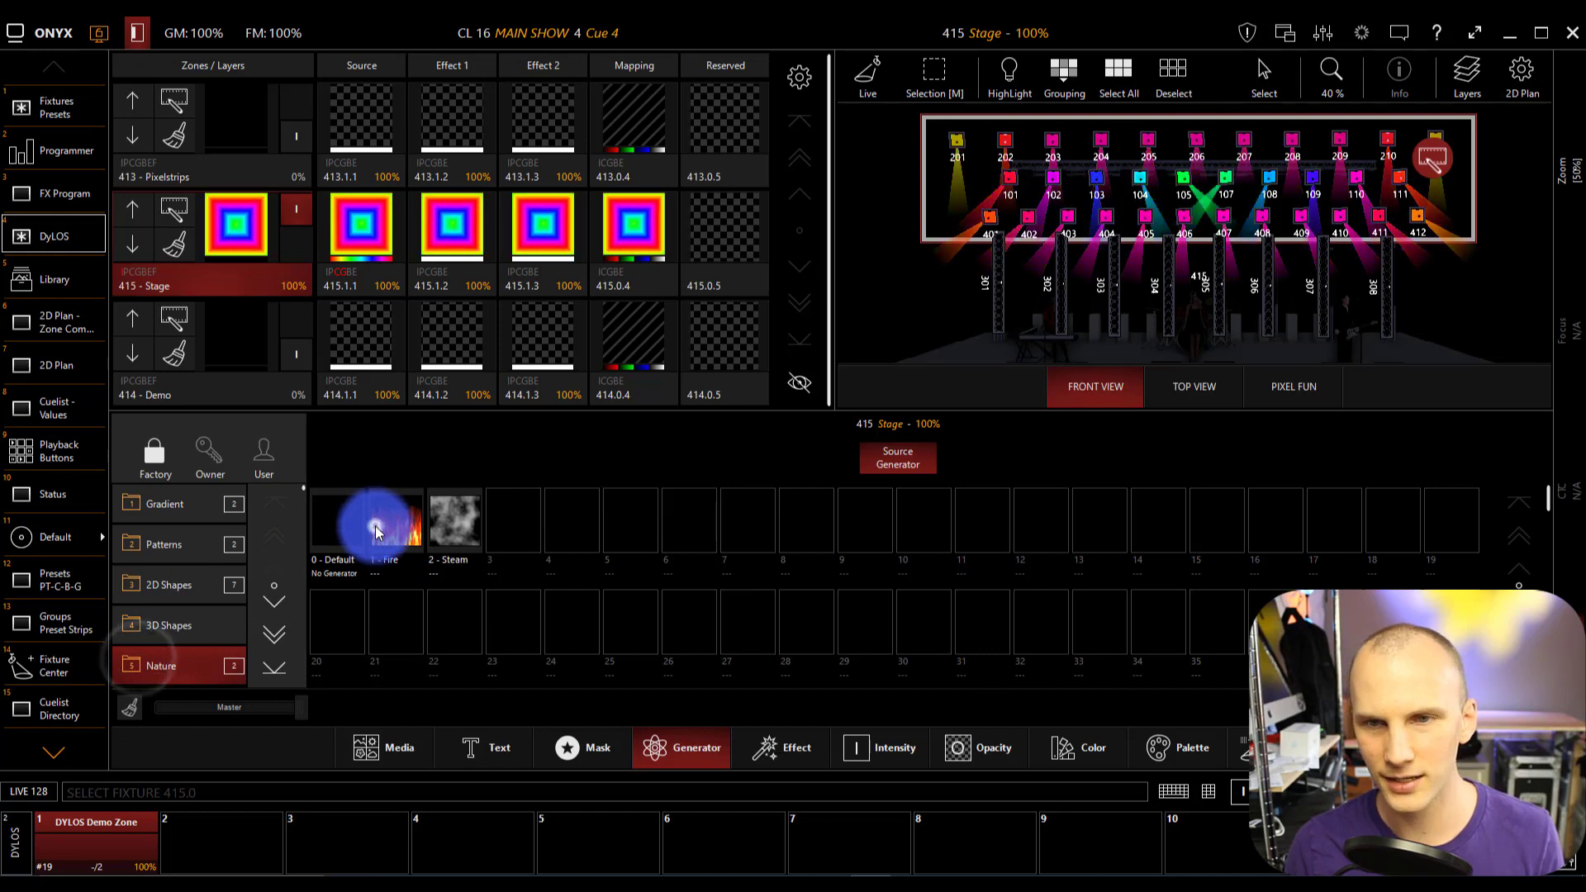
click(459, 524)
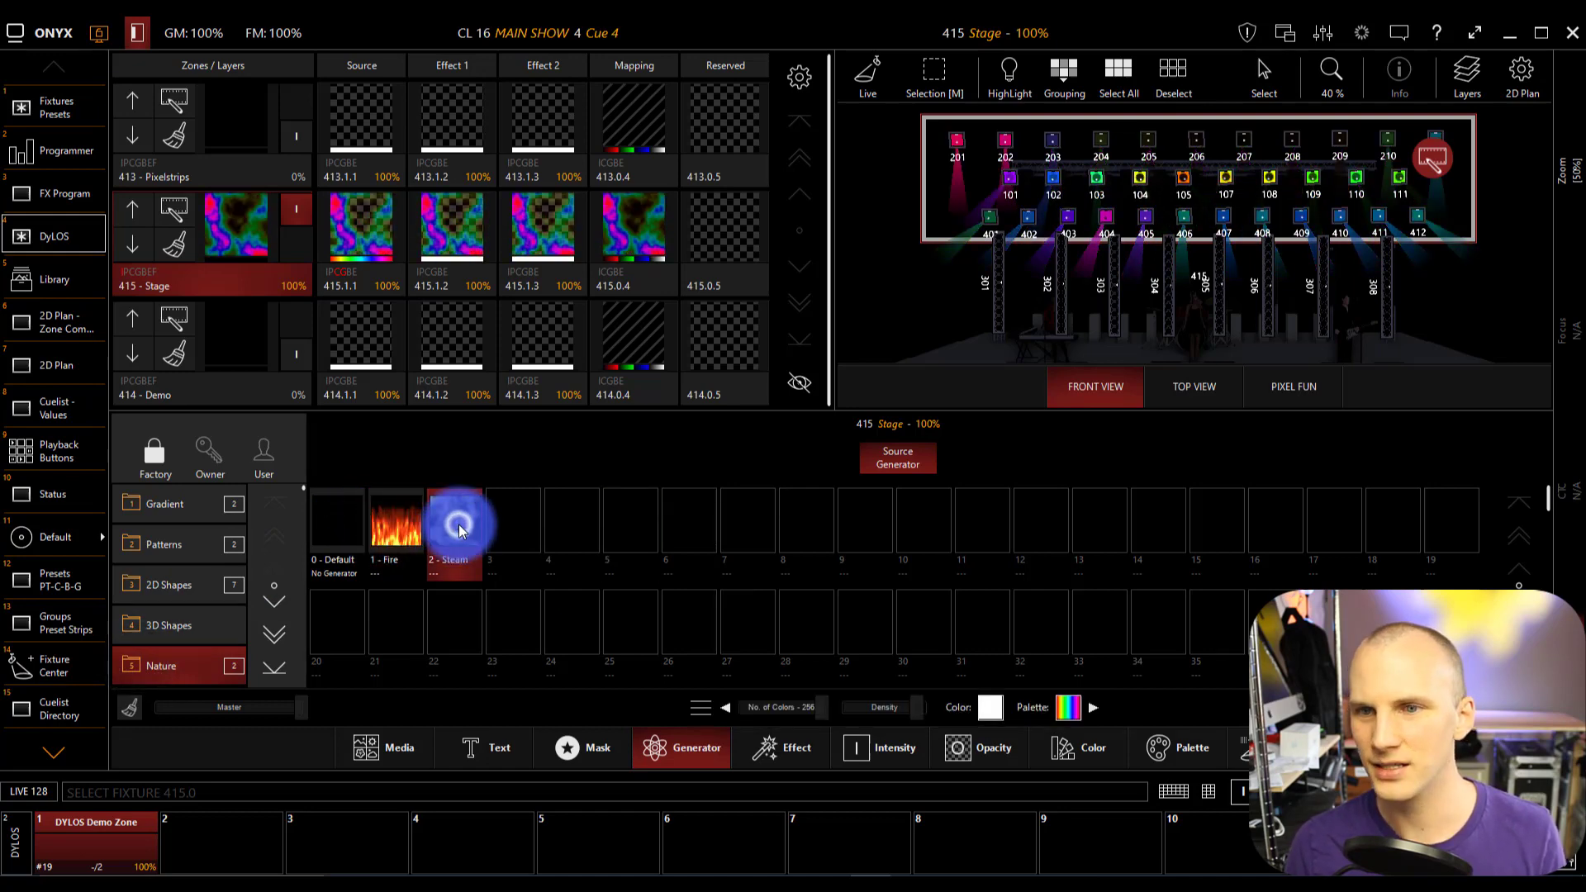
Try 2D Shapes generators 1 and 3 on the Stage zone, and finish with the Metaballs generator
click(206, 584)
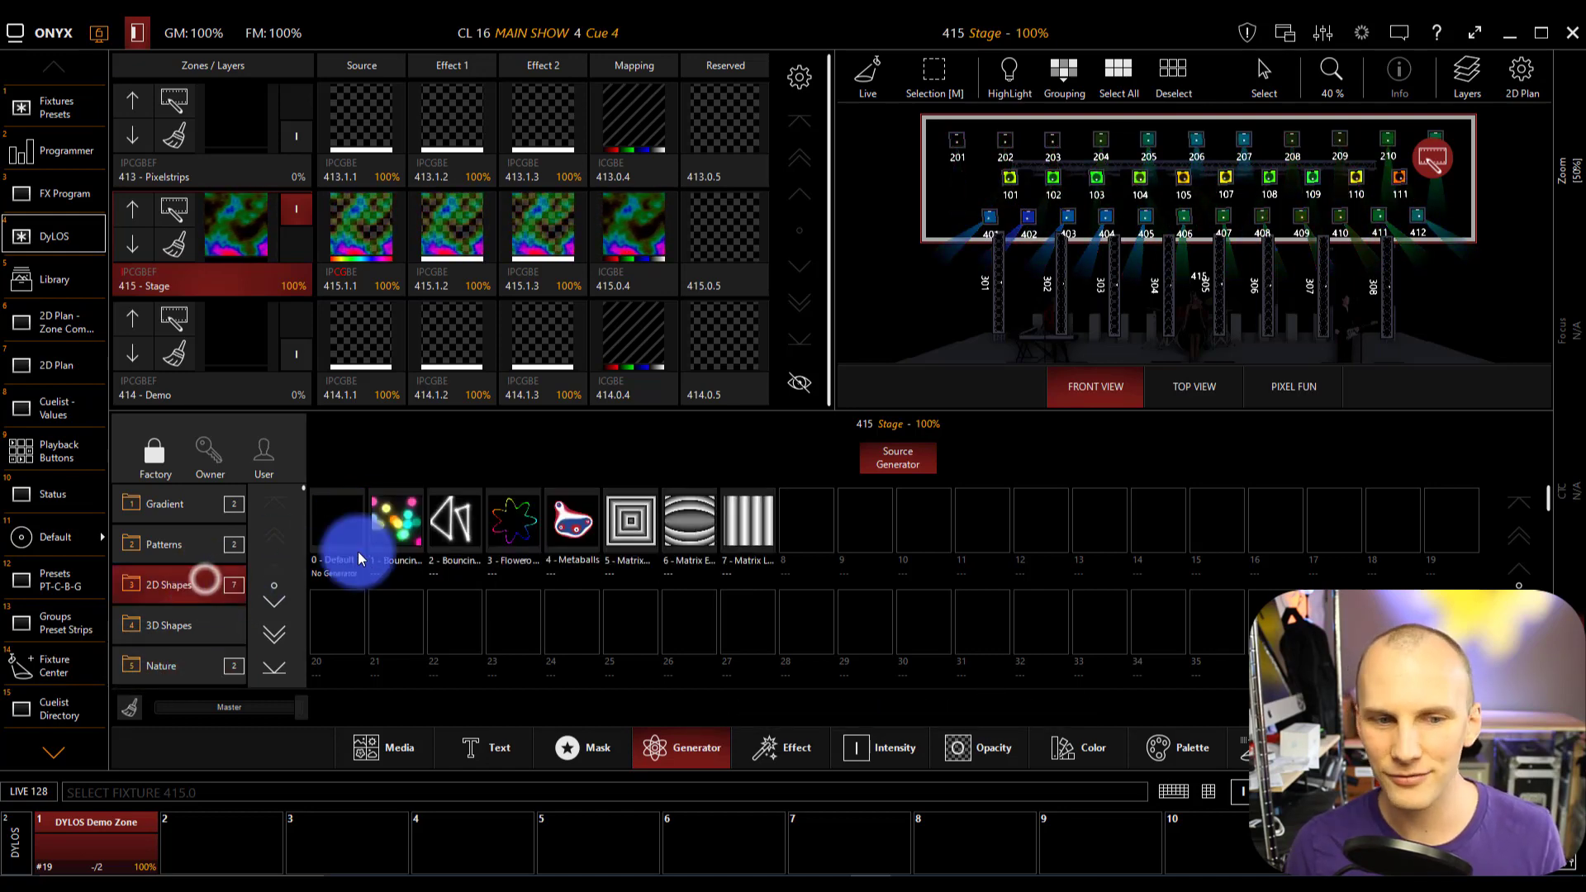
click(401, 523)
click(512, 524)
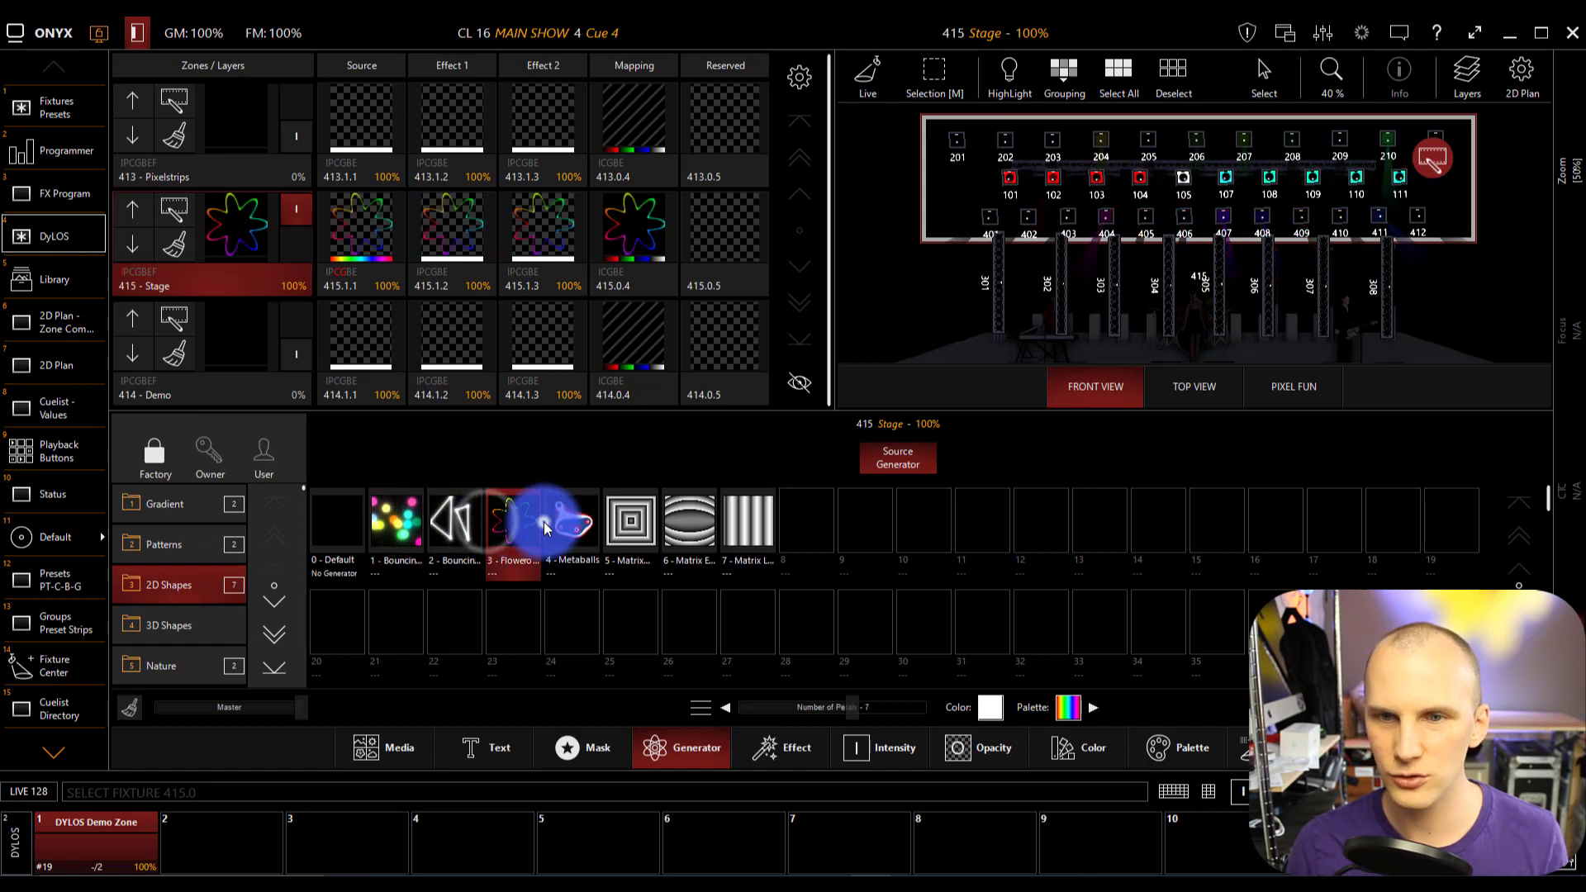
click(573, 524)
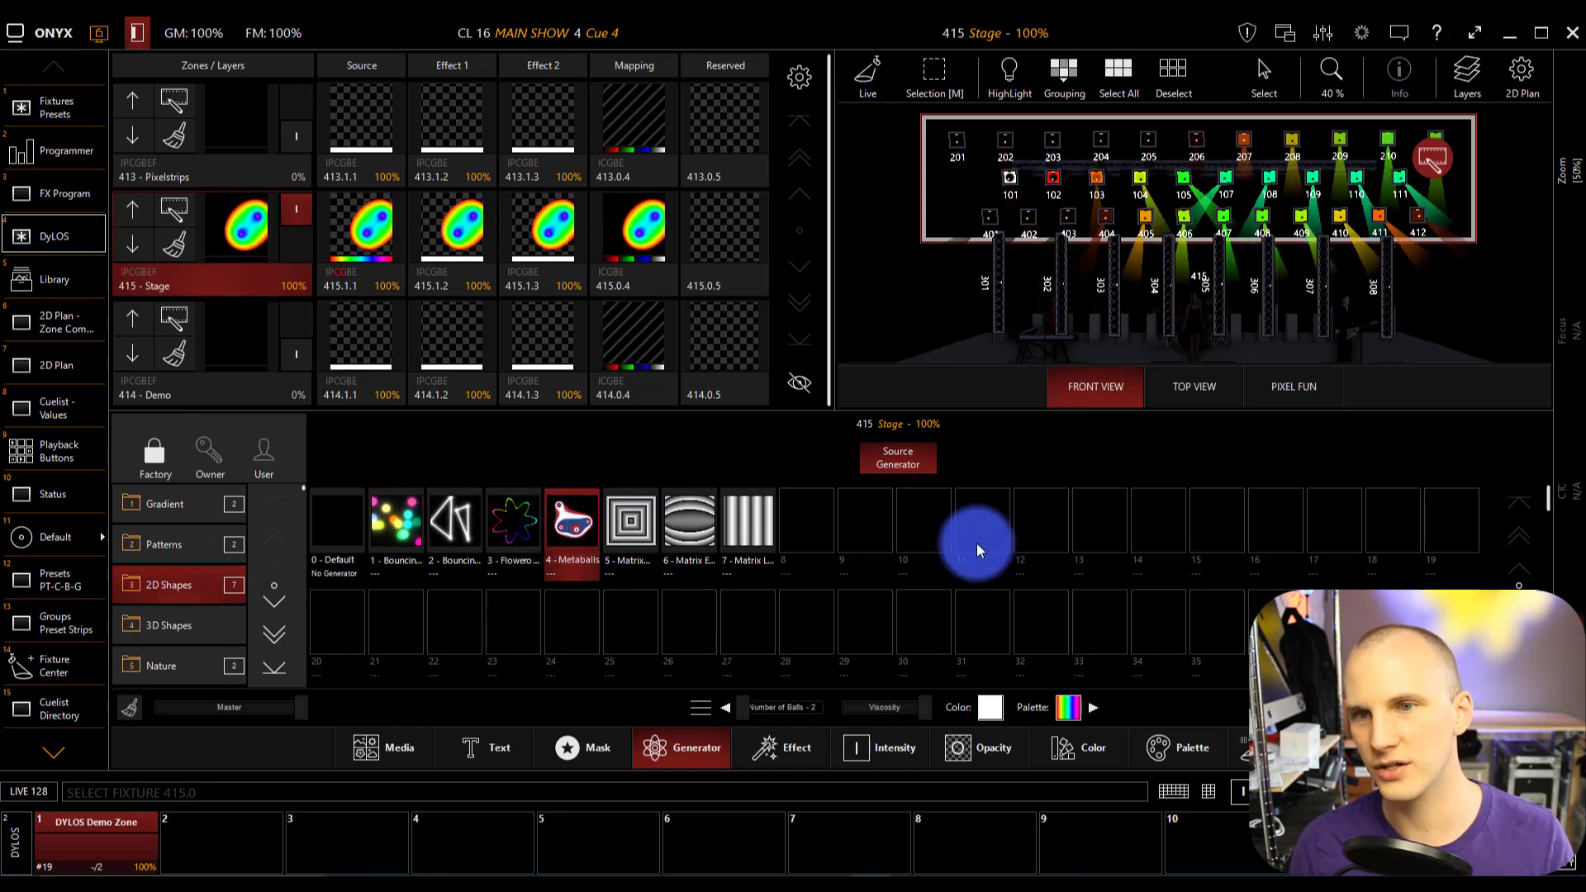